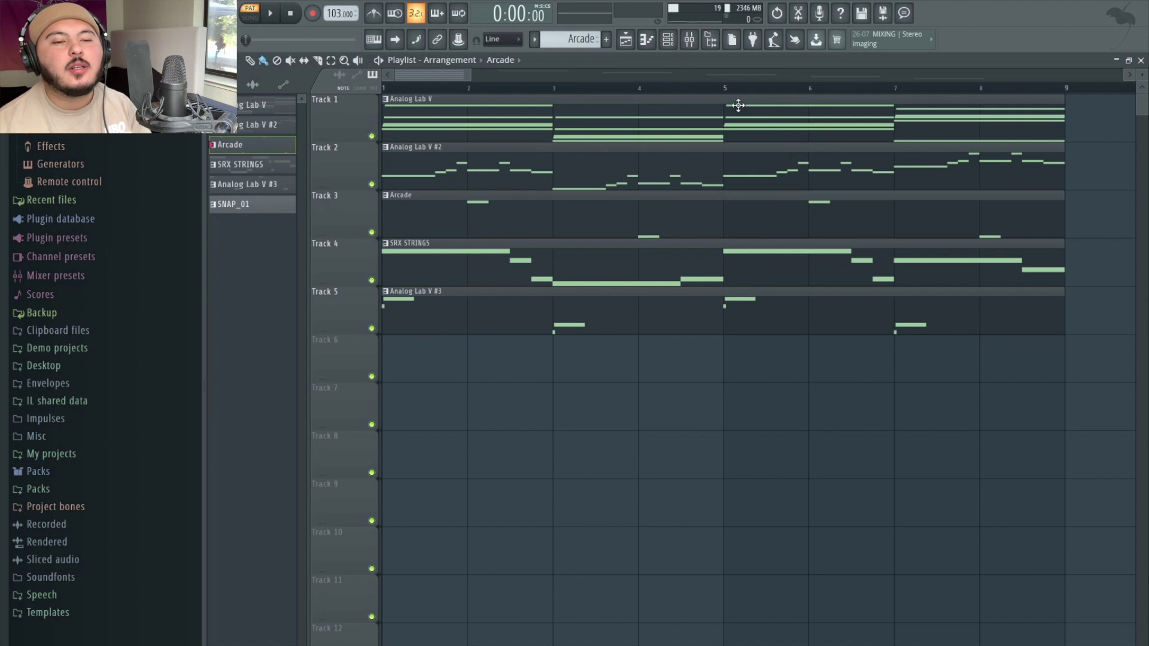
# Duplicate the lower four notes of the first Analog Lab V chord into bars 3–4 and transpose the copy down seven semitones
pyautogui.hscroll(-4, 876, 271)
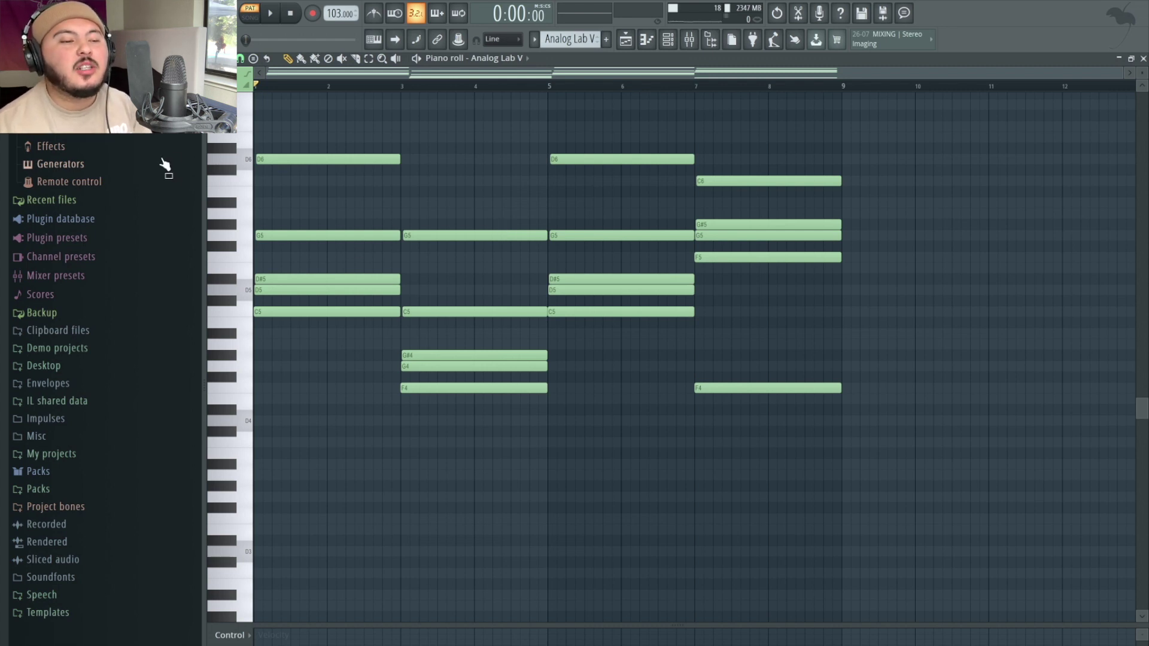
pyautogui.moveTo(286, 229); pyautogui.dragTo(280, 386)
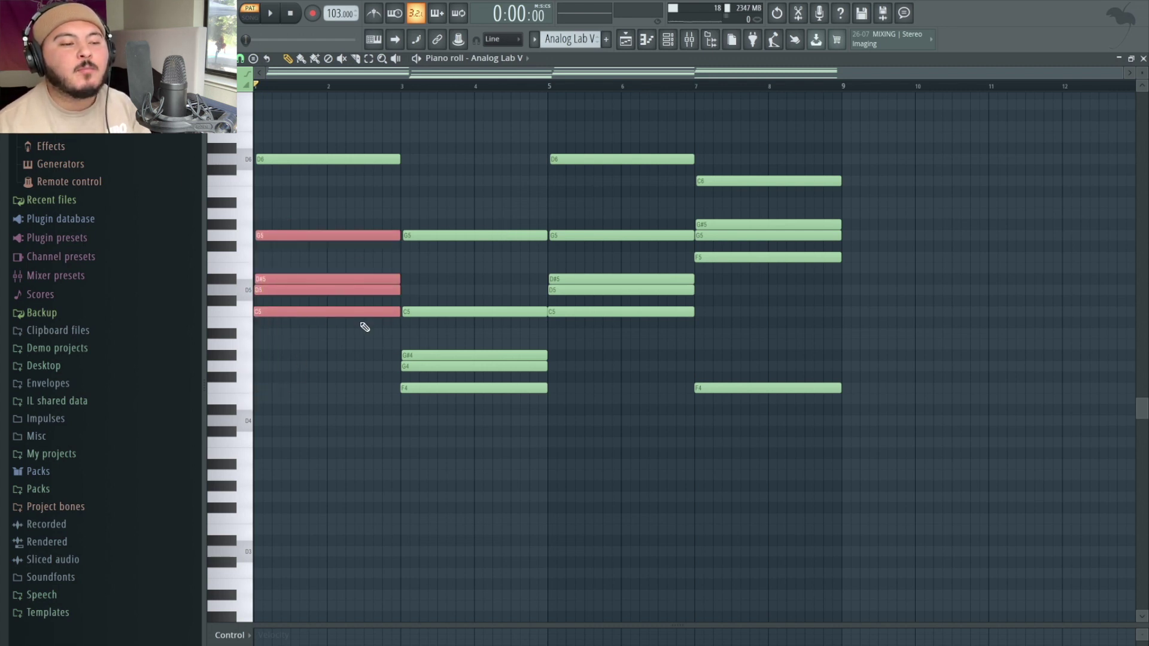
pyautogui.hotkey('ctrl', 'b')
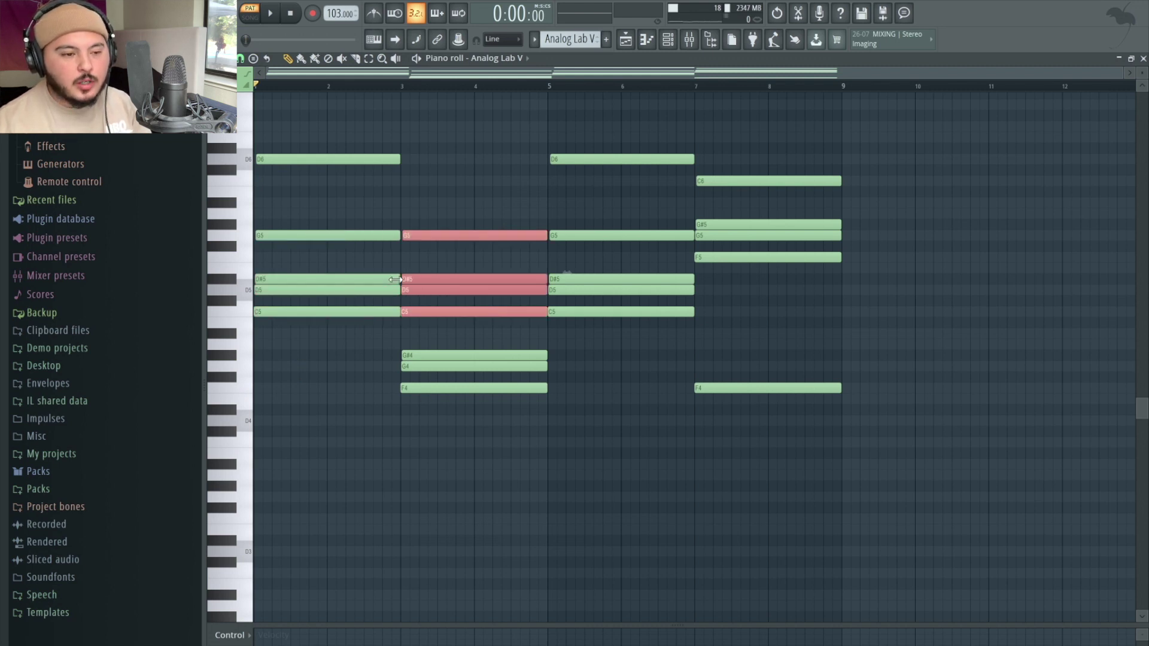
pyautogui.press('Down')
pyautogui.press('Down')
pyautogui.press('Down')
pyautogui.press('Down')
pyautogui.press('Down')
pyautogui.press('Down')
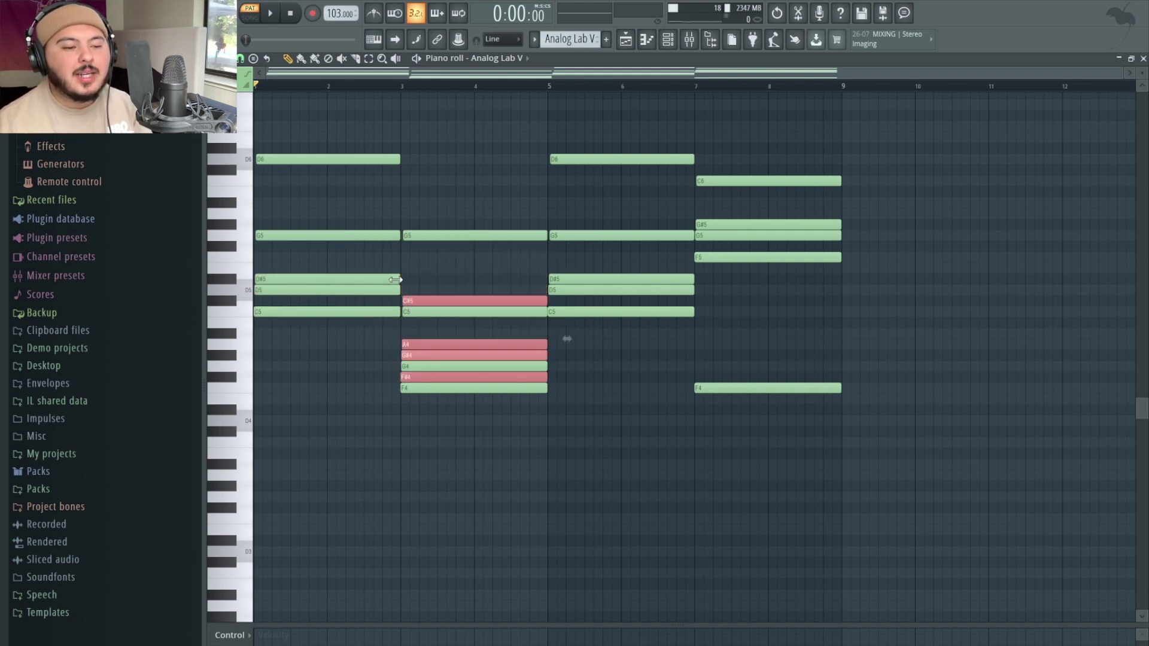
pyautogui.press('Down')
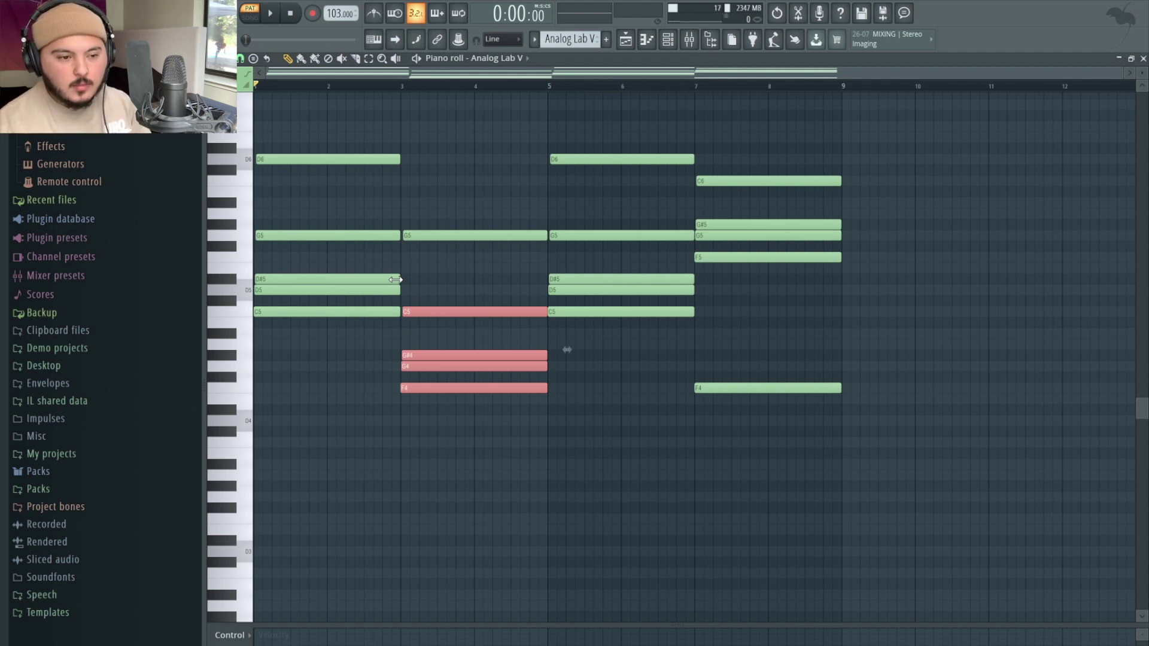
pyautogui.hotkey('ctrl', 'd')
# Try duplicating the first two chords into bars 5–8 with the last chord raised an octave
pyautogui.moveTo(488, 103); pyautogui.dragTo(287, 512)
pyautogui.hotkey('ctrl', 'b')
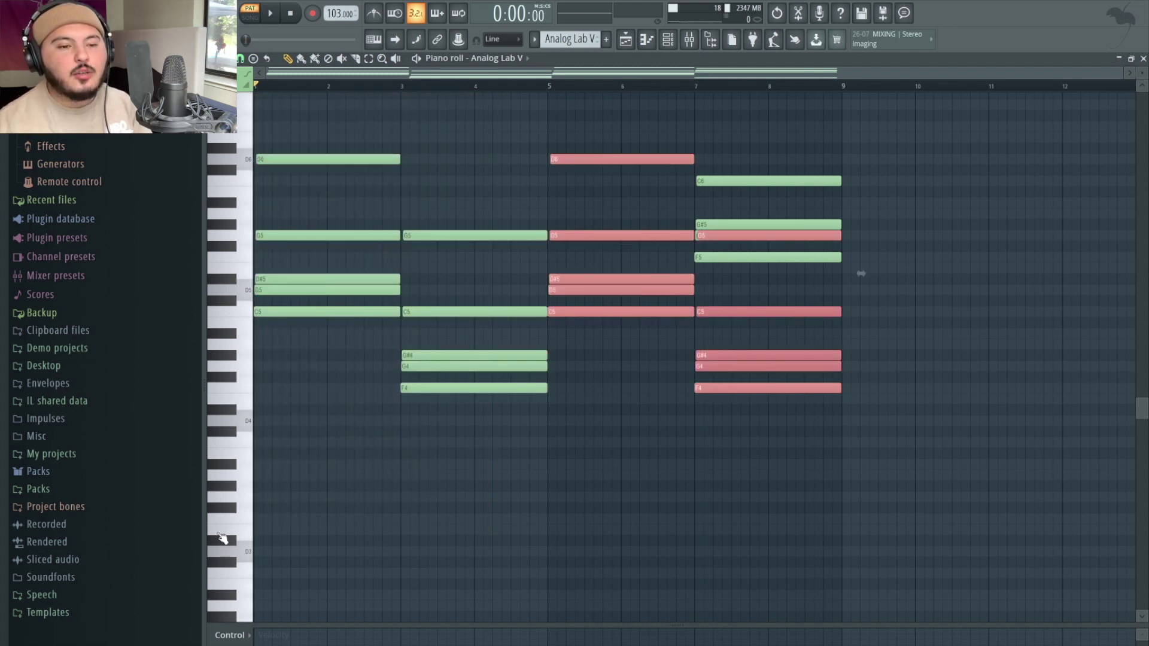
pyautogui.hotkey('ctrl', 'Up')
pyautogui.hotkey('ctrl', 'z')
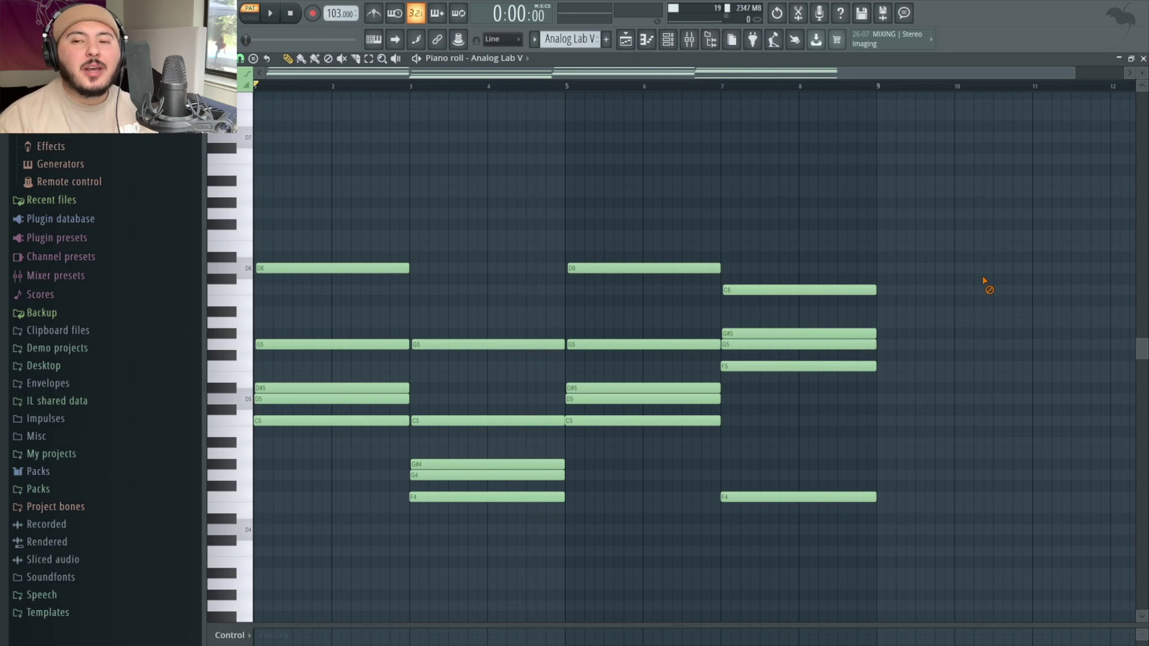
# Play back the chords and check the Analog Lab V mixer track for effects
pyautogui.press('space')
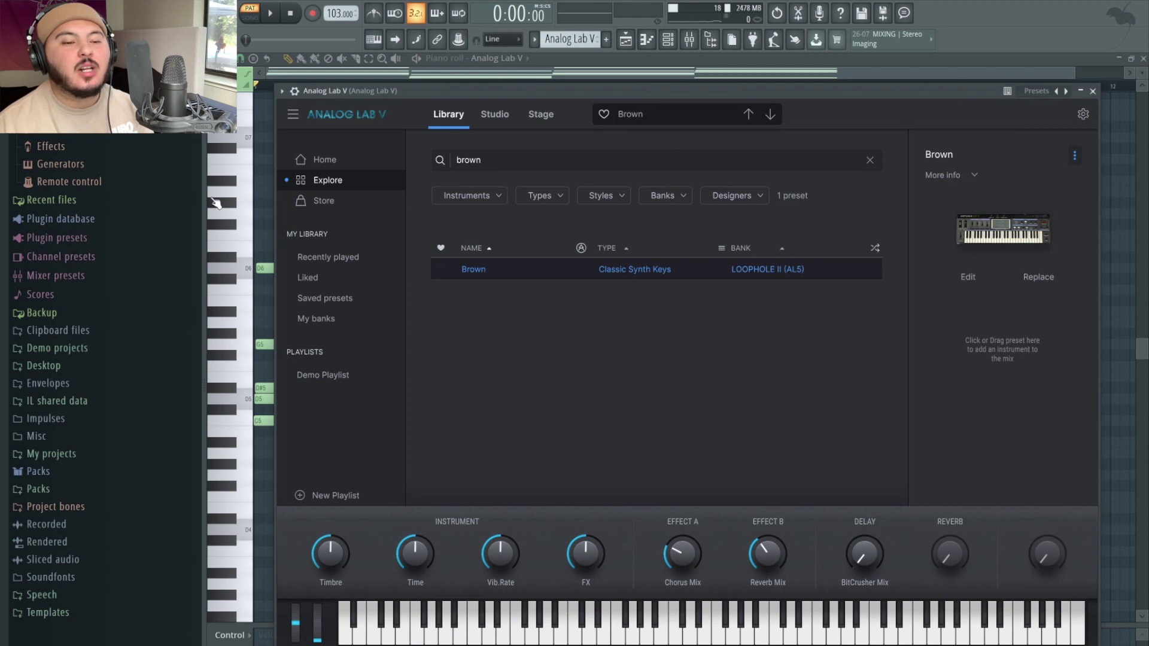
pyautogui.click(690, 39)
pyautogui.click(1093, 91)
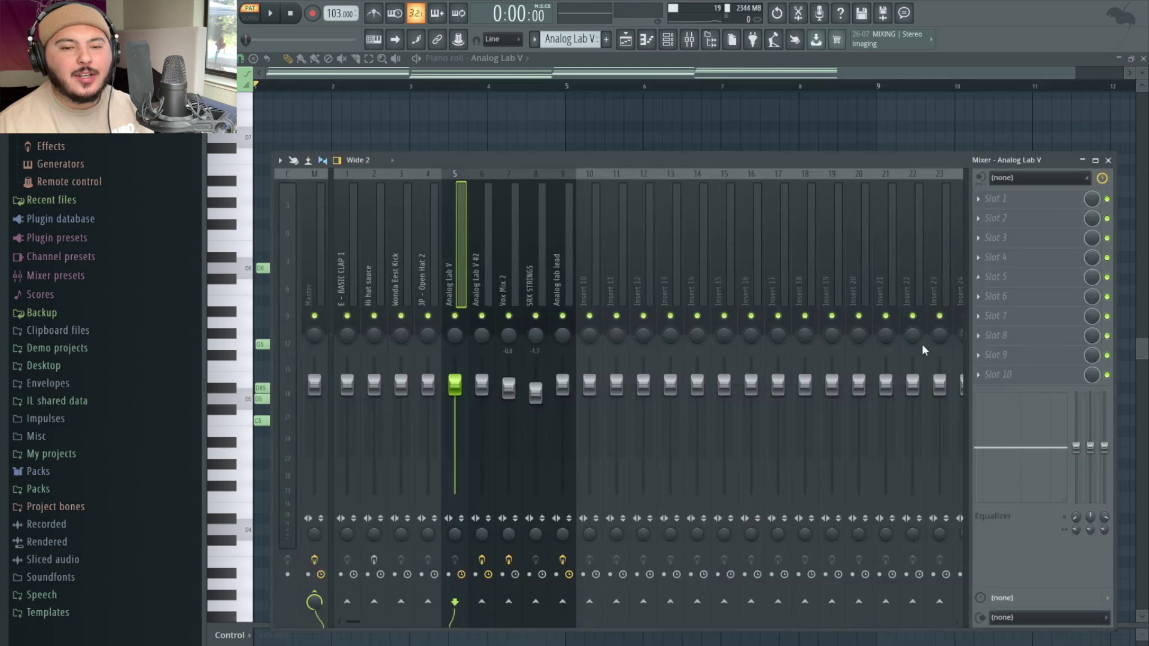
pyautogui.click(1103, 157)
# Search the Analog Lab V presets for "Distant", load American Distant Room and audition the chords with it
pyautogui.click(673, 40)
pyautogui.click(670, 40)
pyautogui.click(546, 329)
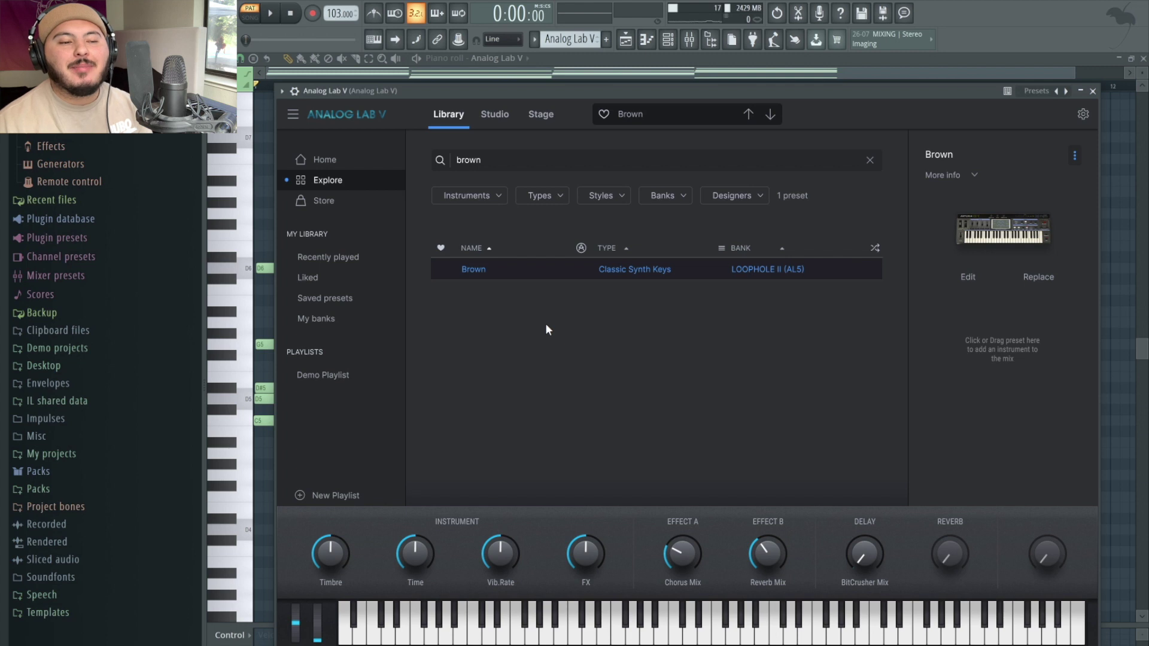
pyautogui.click(468, 160)
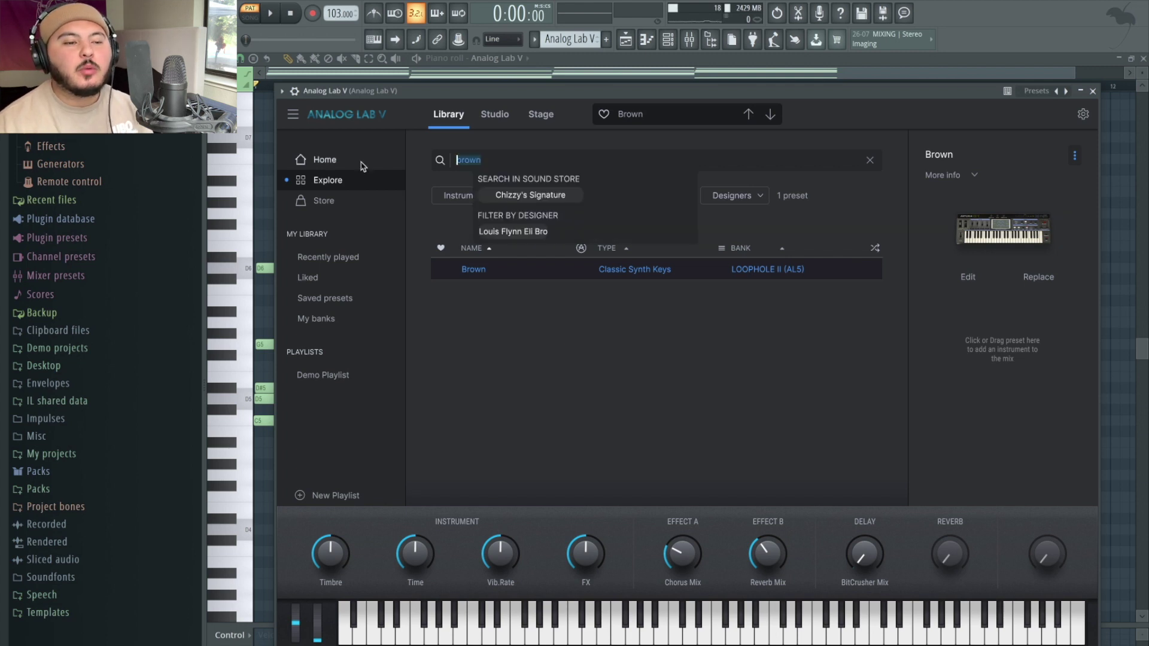
pyautogui.write('Dista')
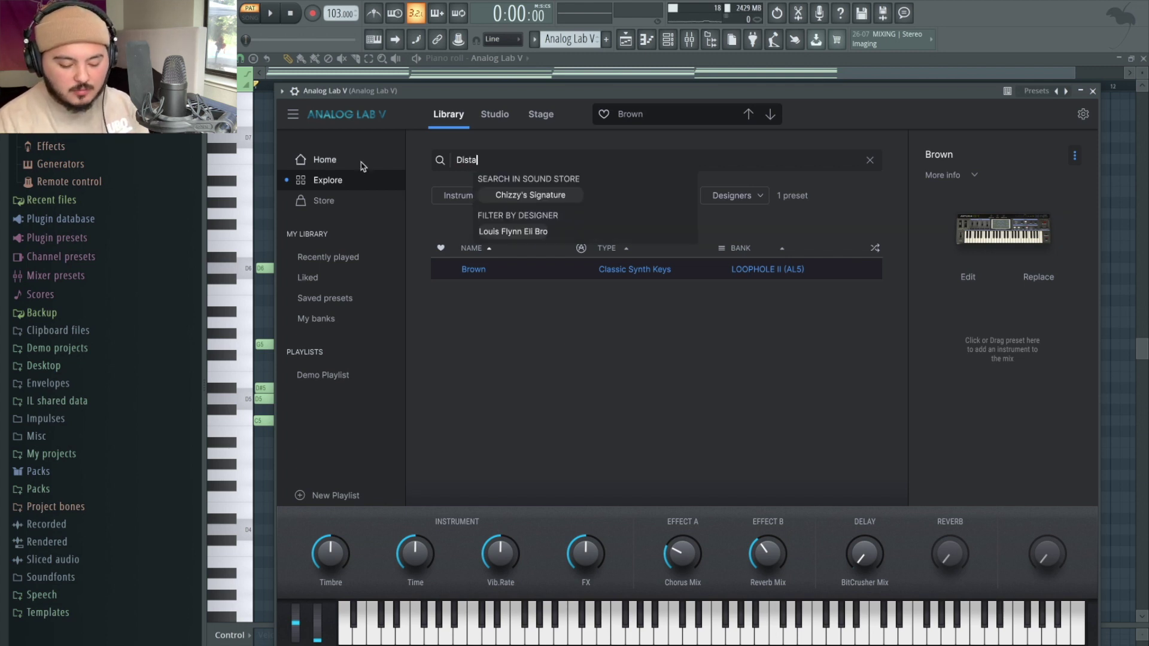
pyautogui.press('Return')
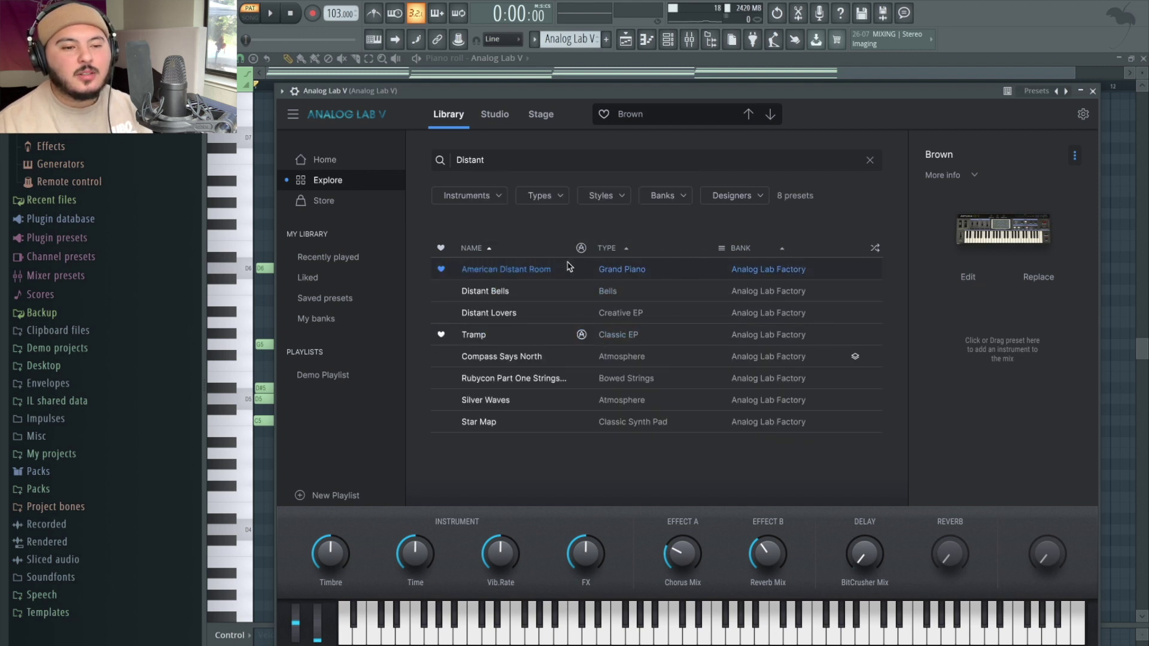
pyautogui.click(1092, 91)
pyautogui.press('F6')
pyautogui.press('space')
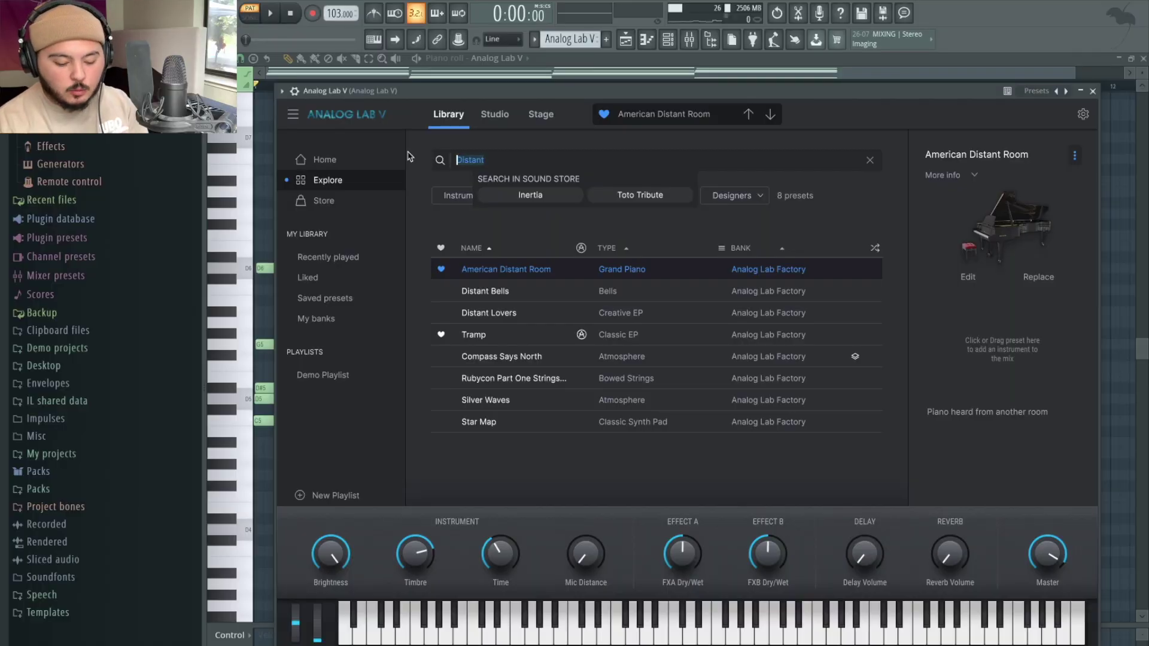
# Search the Analog Lab V presets for "brown" and load the Brown preset on the chords
pyautogui.write('brown')
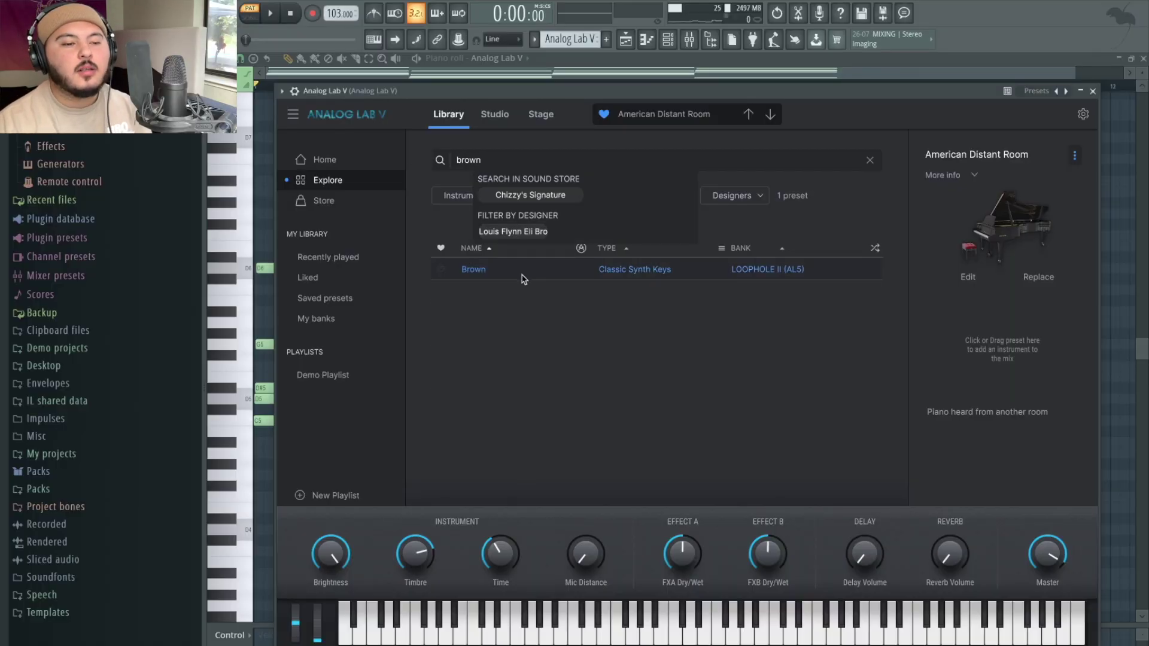
pyautogui.press('Down')
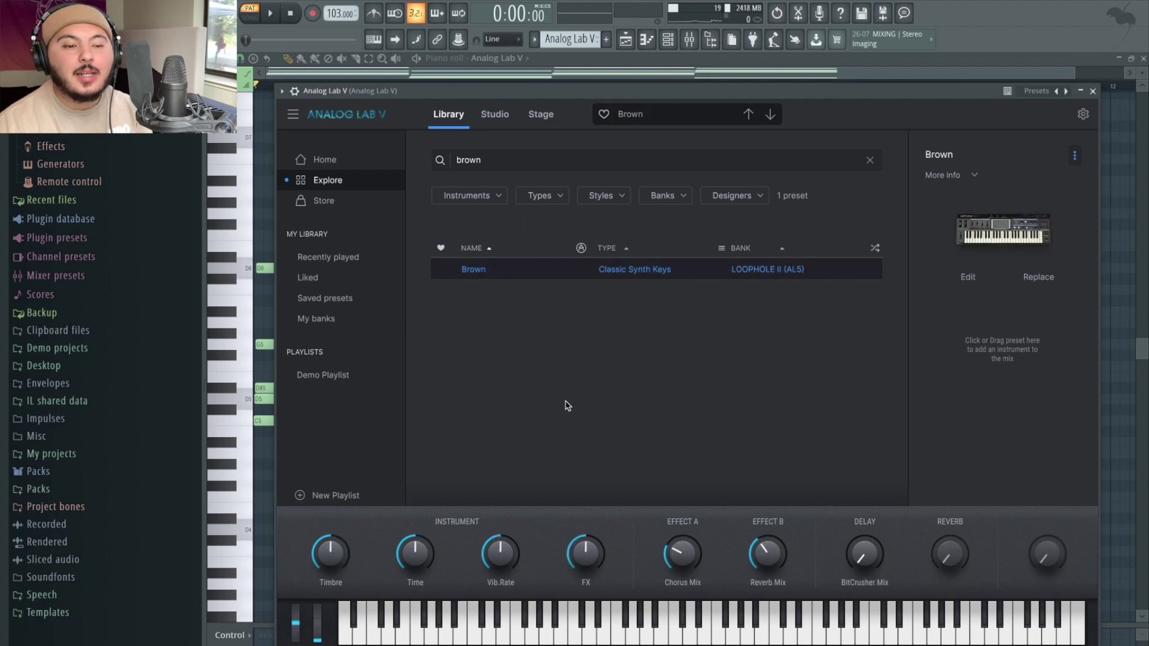
pyautogui.click(1092, 91)
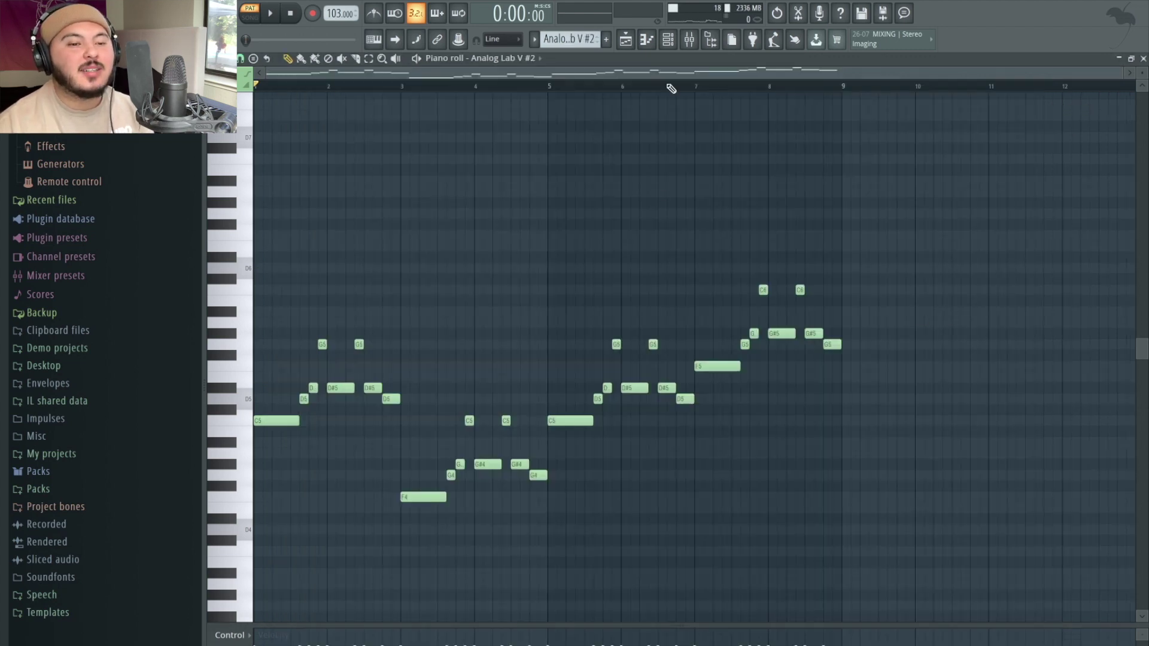
# Open the Analog Lab V #2 instrument from the channel rack to check which preset the melody uses
pyautogui.click(671, 43)
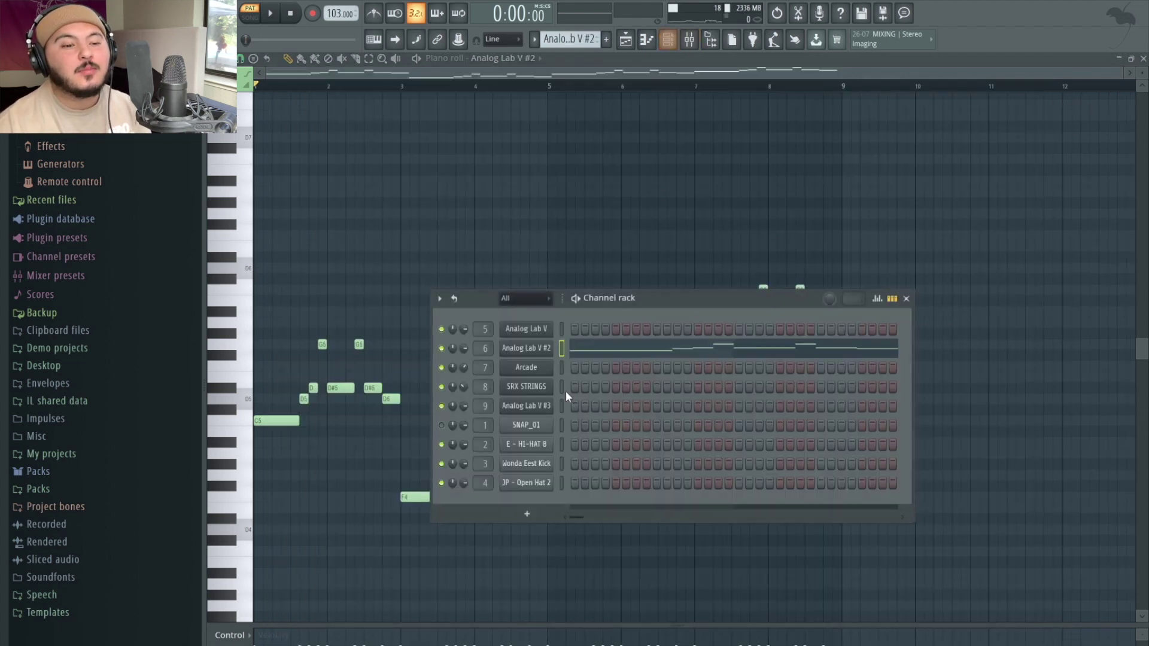
pyautogui.click(534, 356)
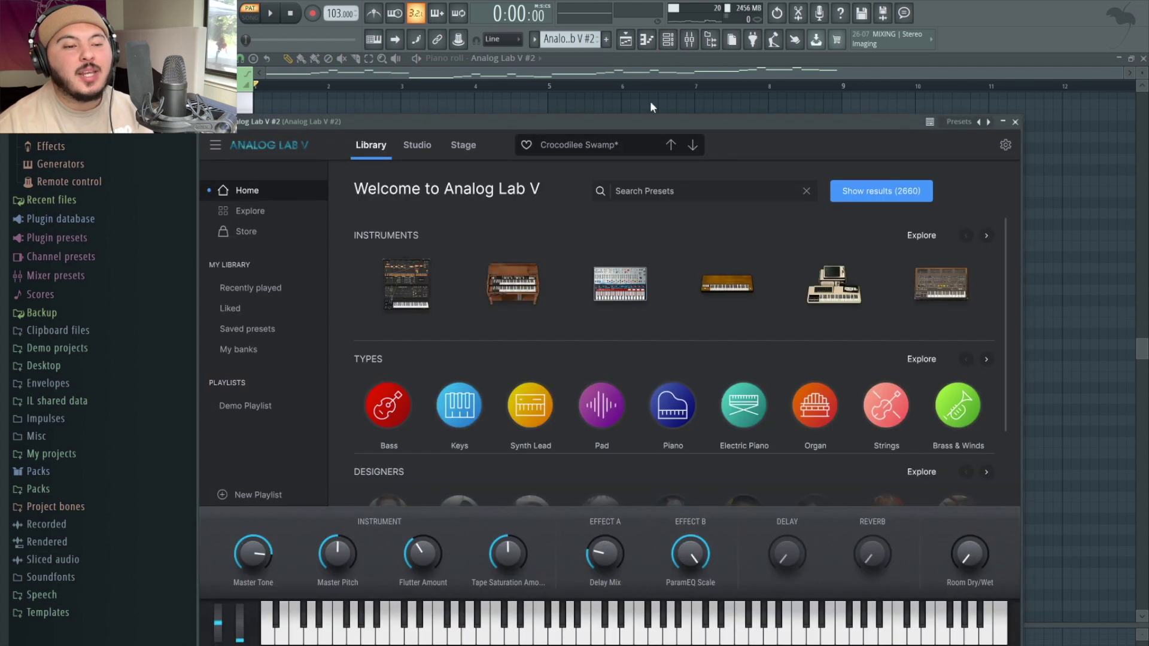
pyautogui.click(1015, 121)
# Inspect the ValhallaSupermassive and first Fruity parametric EQ 2 settings on the Analog Lab V #2 mixer track
pyautogui.click(689, 39)
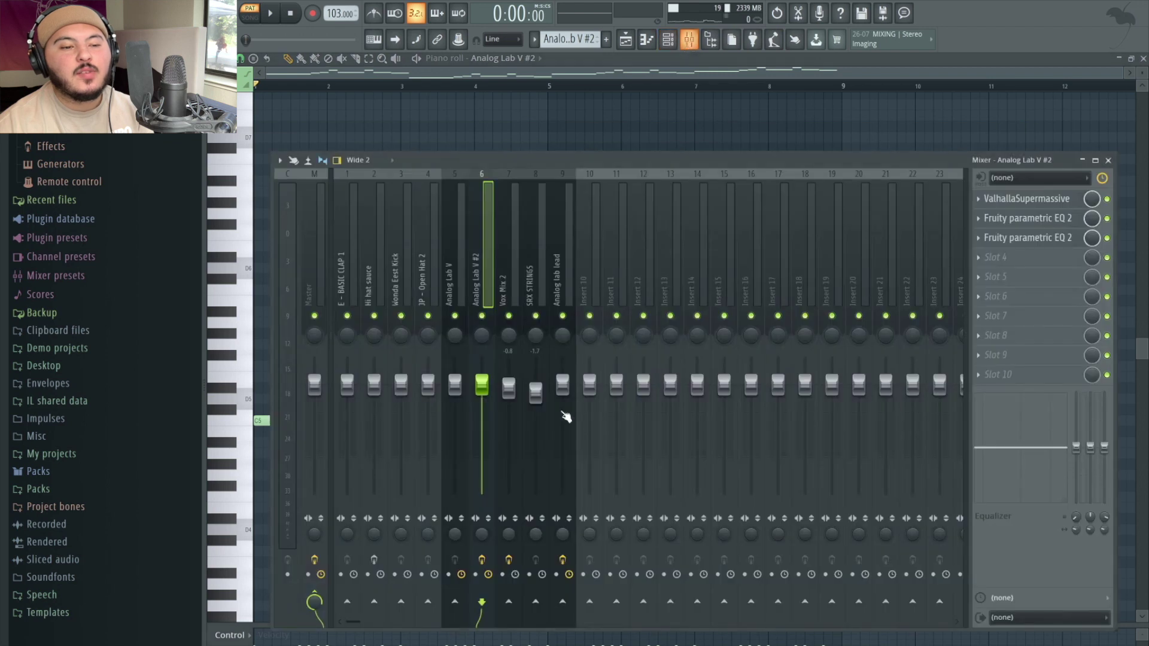
pyautogui.click(992, 198)
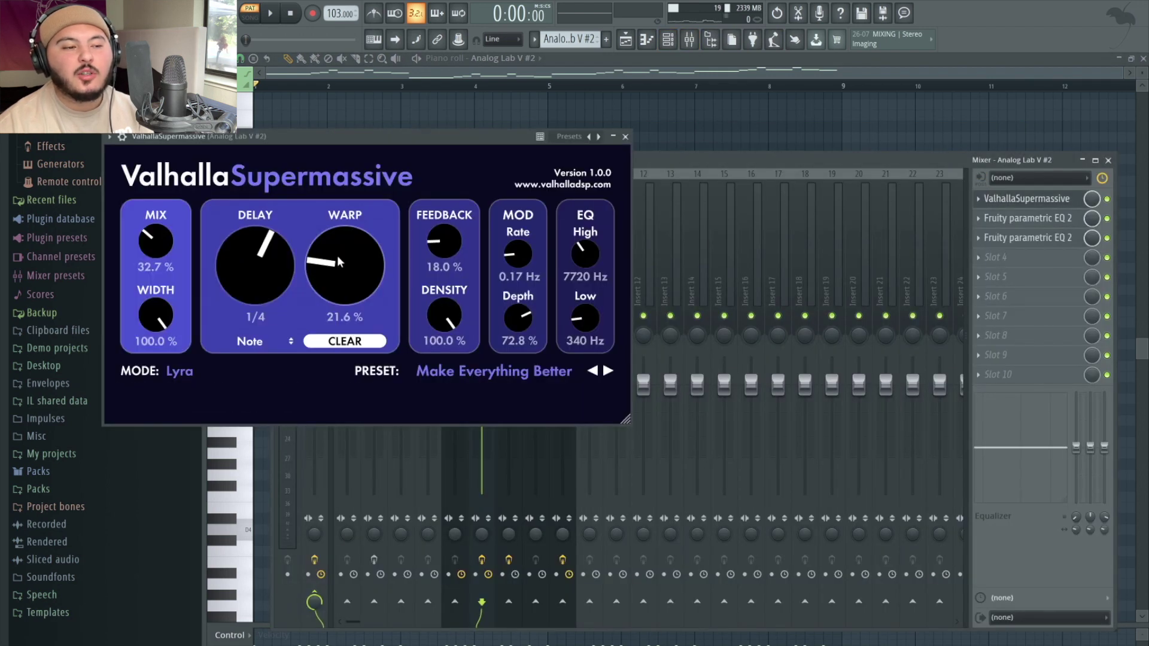
pyautogui.click(1042, 218)
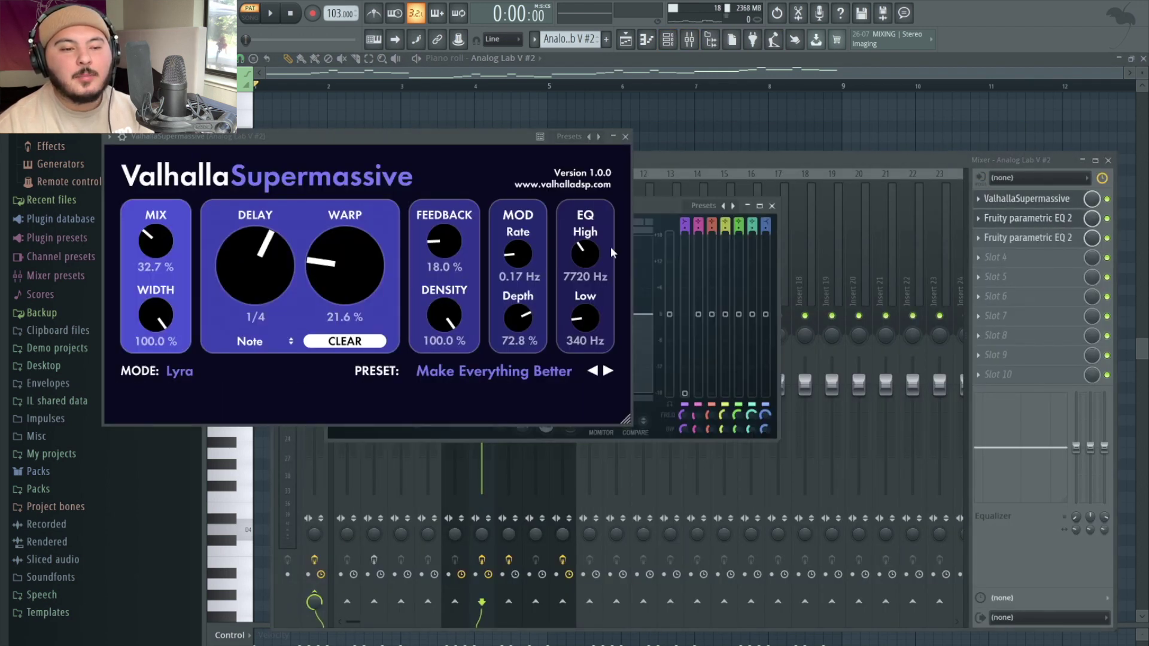
pyautogui.click(626, 136)
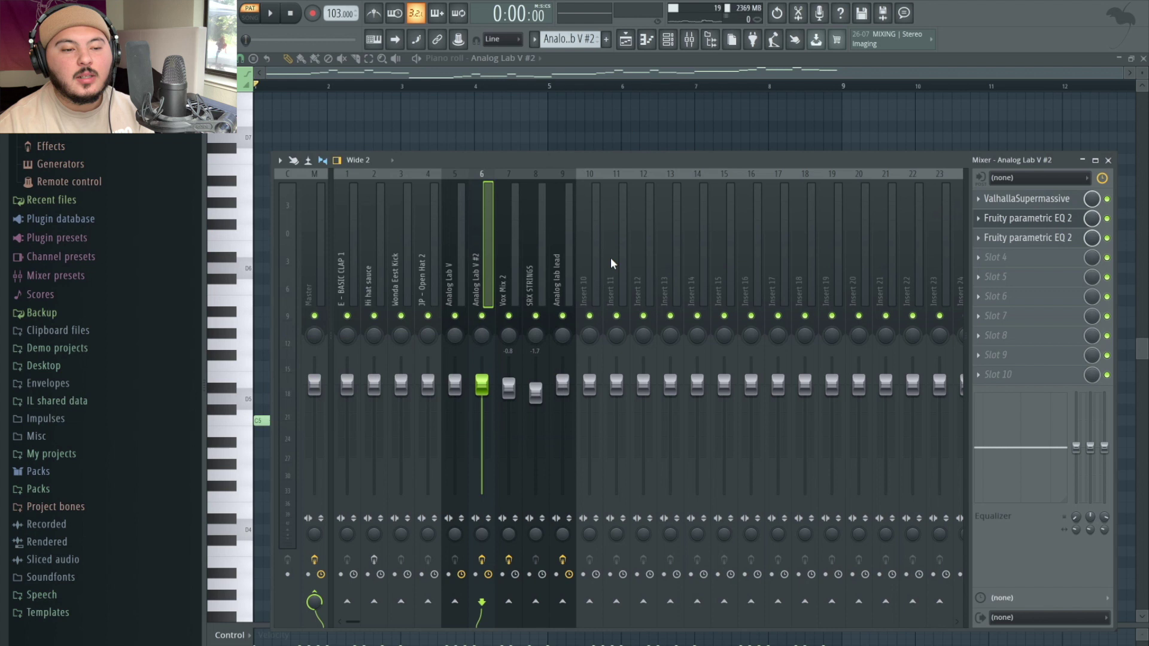
pyautogui.click(1053, 221)
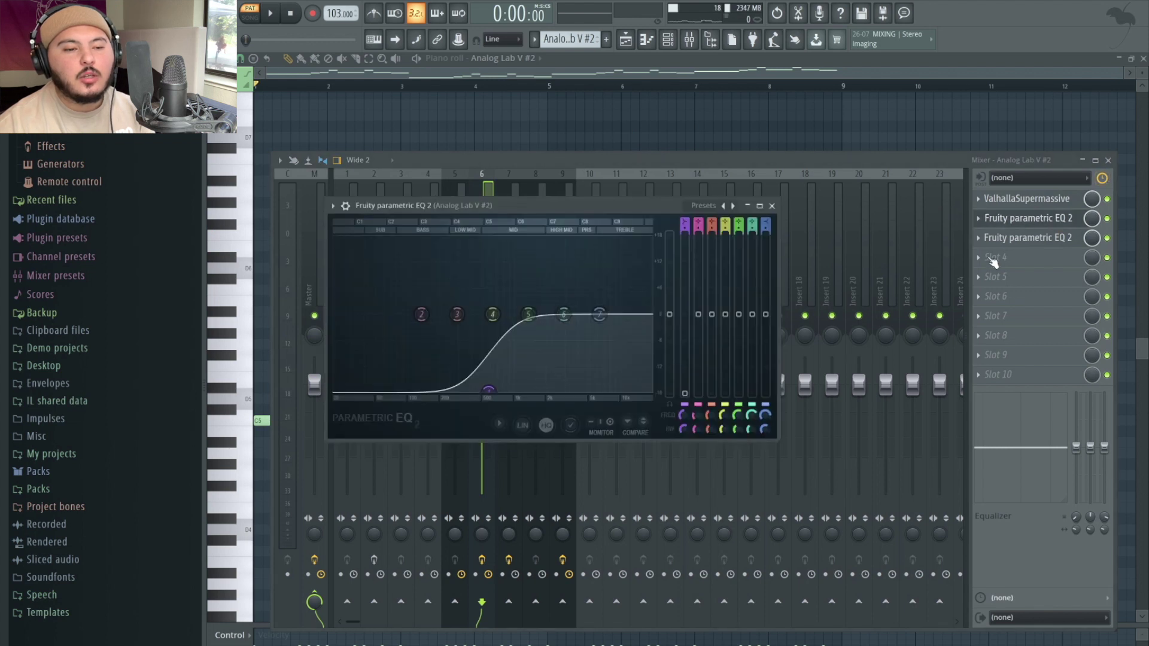
# Boost band 6 slightly in the second Fruity parametric EQ 2 on the Analog Lab V #2 track, and close the effects and mixer
pyautogui.click(1054, 240)
pyautogui.moveTo(446, 197); pyautogui.dragTo(453, 180)
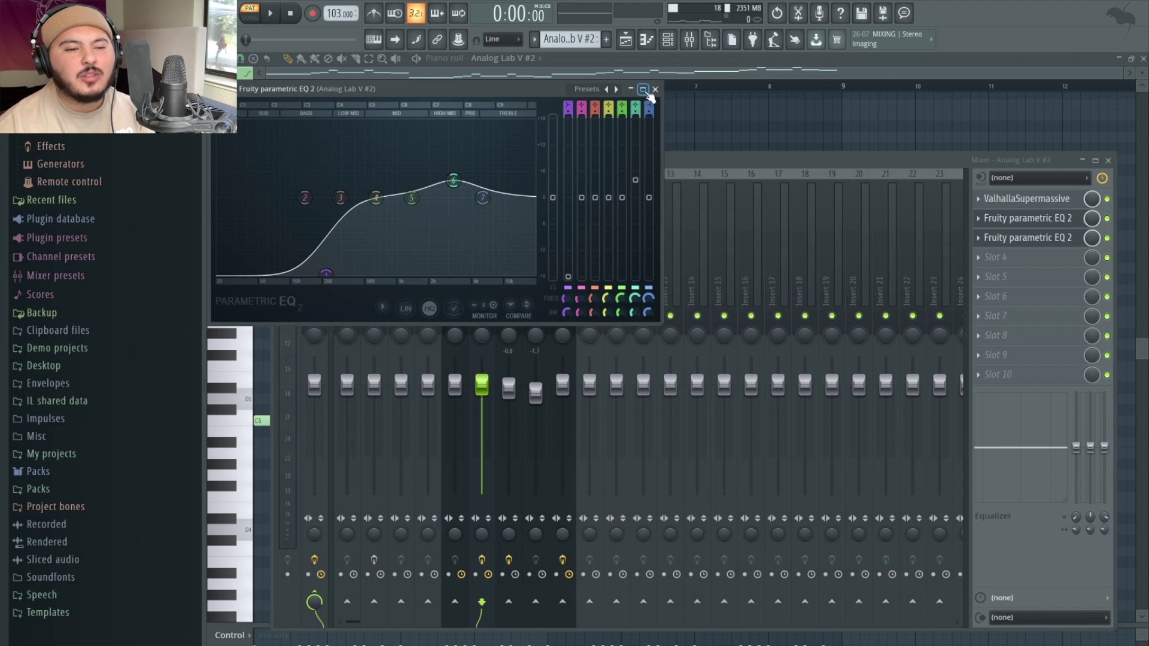
pyautogui.click(1051, 237)
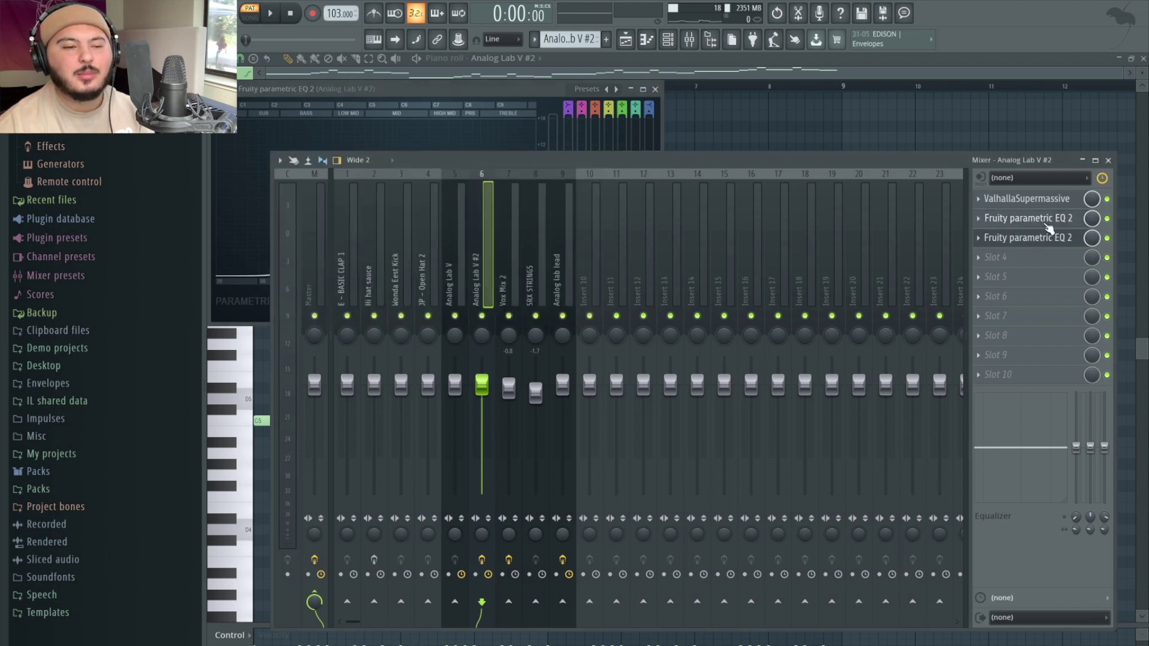
pyautogui.click(771, 205)
pyautogui.click(652, 89)
pyautogui.click(654, 88)
pyautogui.press('F9')
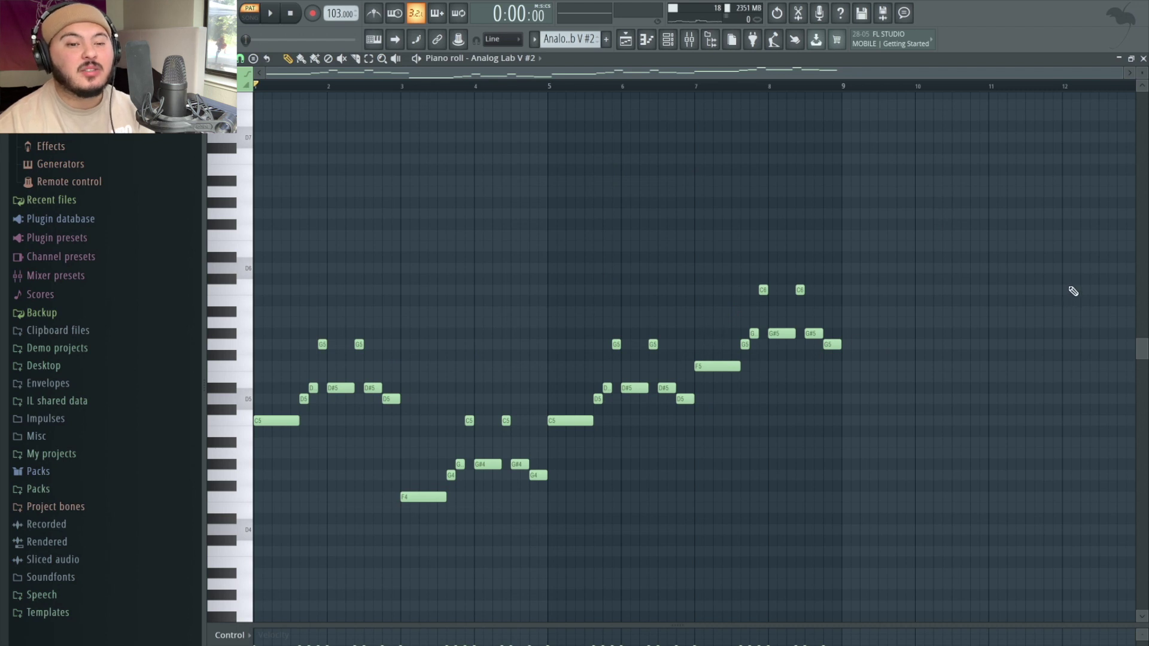
# Play the melody, and duplicate its first two bars into bars 3–4 transposed down to start on F4
pyautogui.press('space')
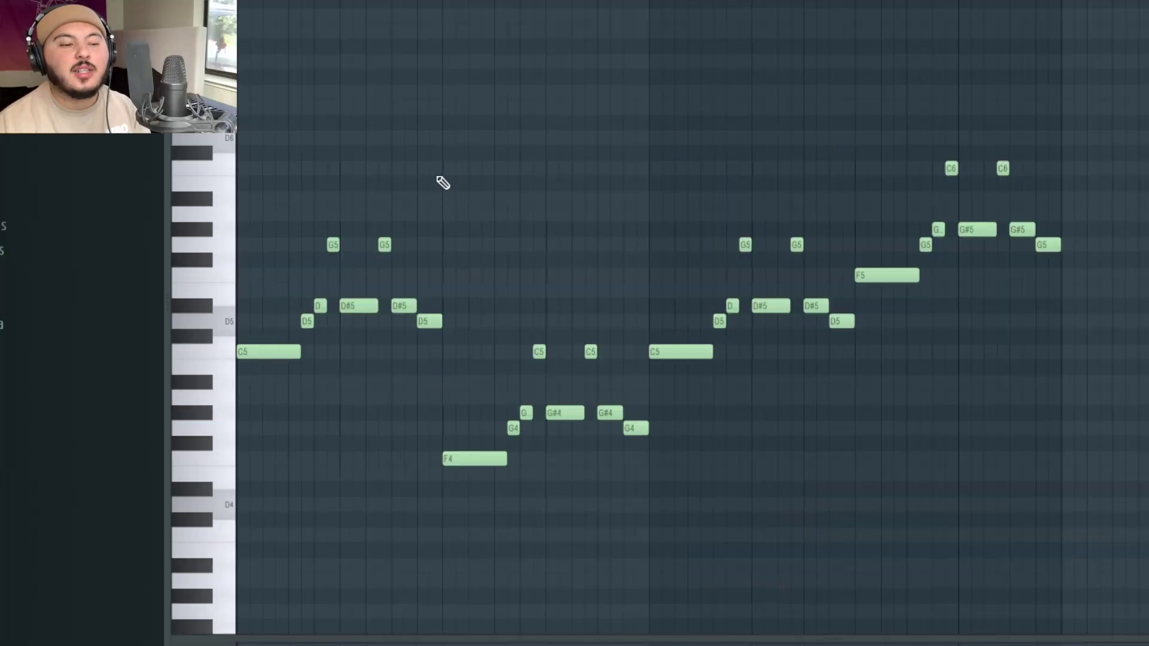
pyautogui.moveTo(394, 297); pyautogui.dragTo(181, 500)
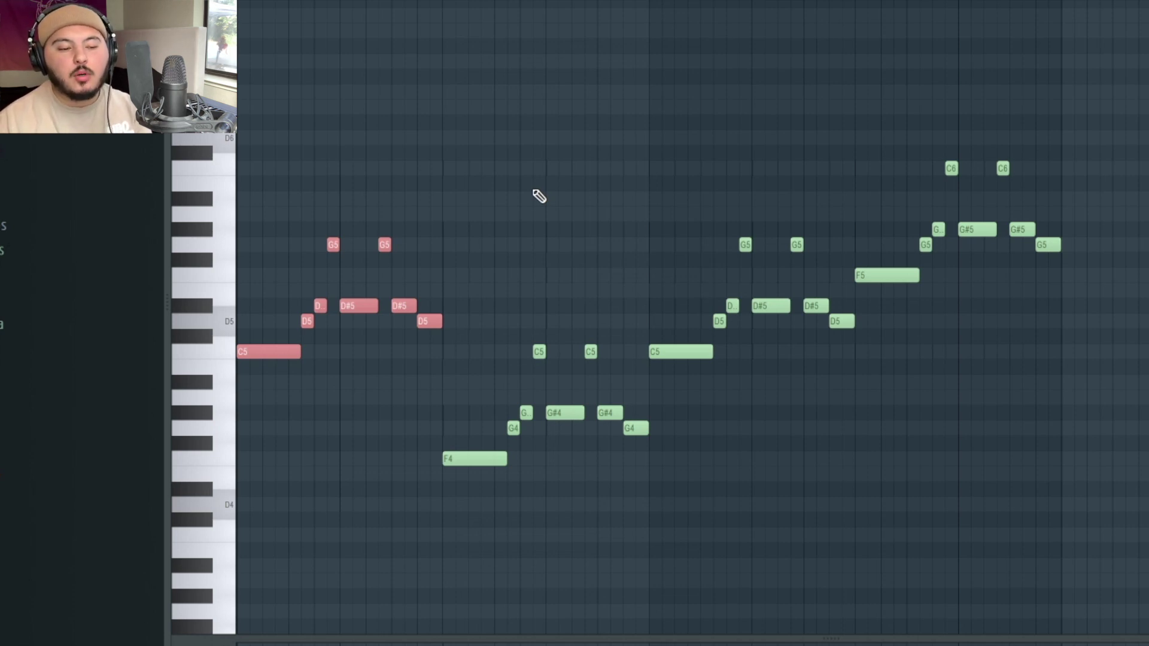
pyautogui.hotkey('ctrl', 'b')
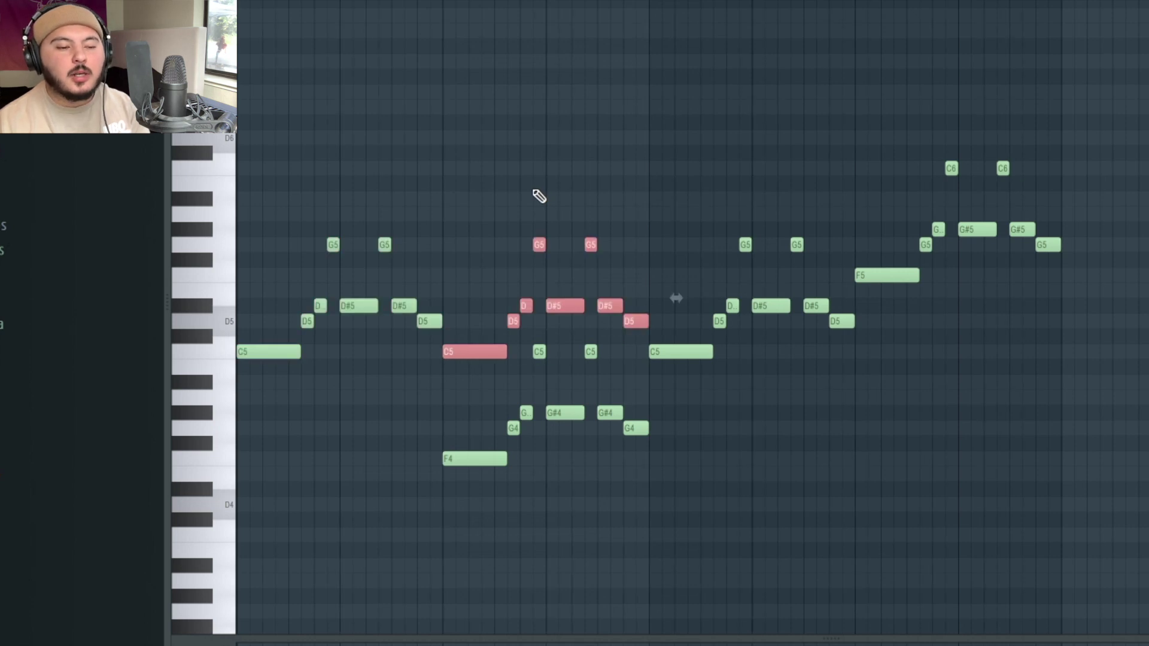
pyautogui.press('Down')
pyautogui.press('Down')
pyautogui.moveTo(676, 360); pyautogui.dragTo(676, 405)
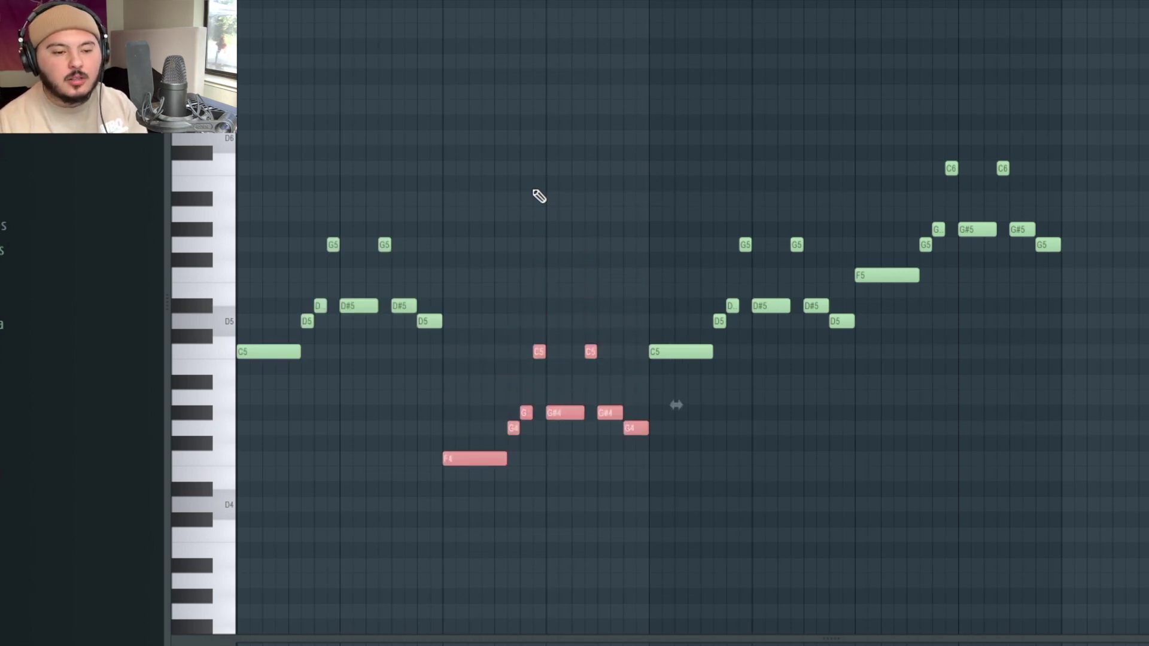
pyautogui.click(539, 196)
# Duplicate the first four bars of the melody into bars 5–8 and raise the copied phrase in bars 7–8 by an octave
pyautogui.moveTo(633, 495); pyautogui.dragTo(238, 237)
pyautogui.hotkey('ctrl', 'b')
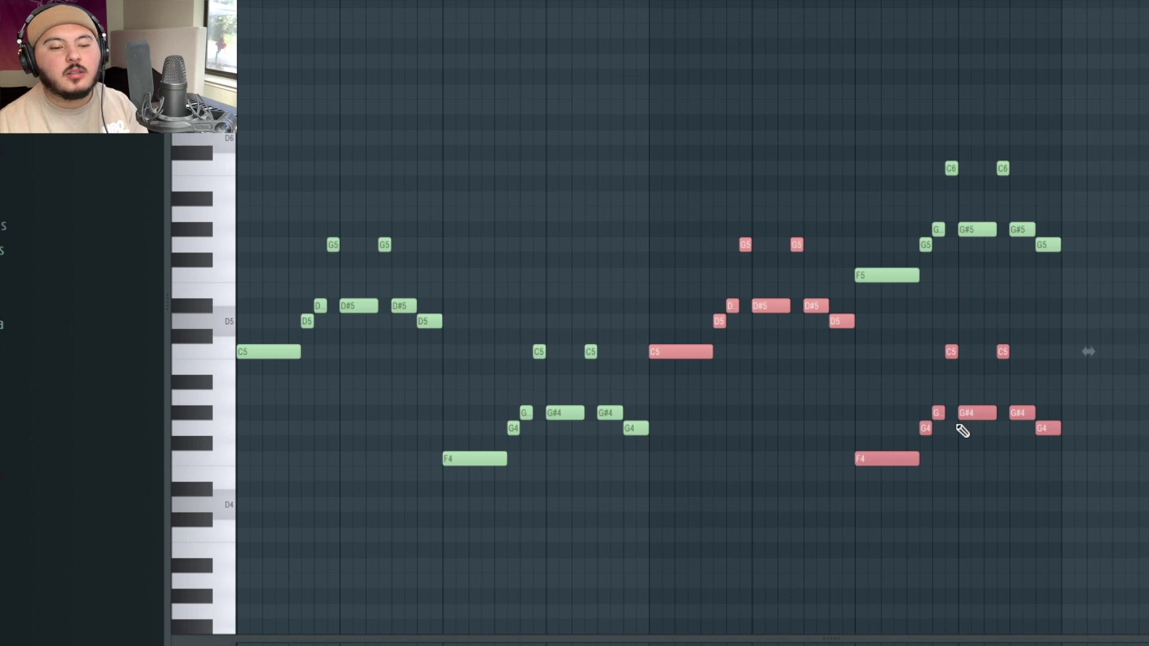
pyautogui.moveTo(1144, 527); pyautogui.dragTo(863, 340)
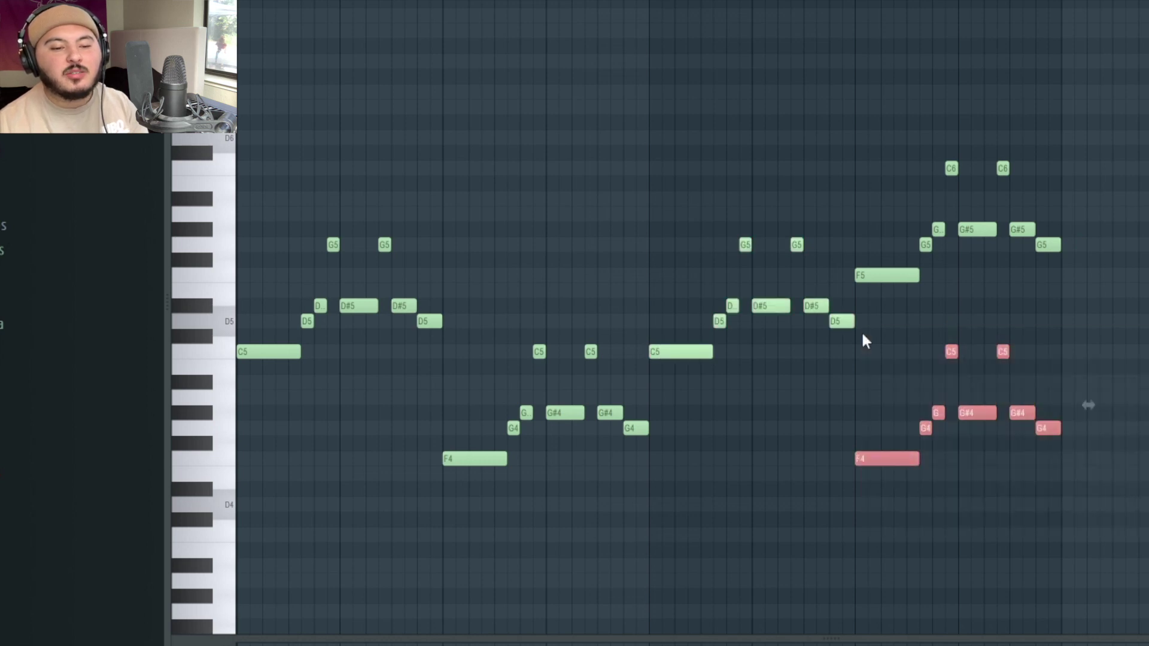
pyautogui.hotkey('ctrl', 'Up')
pyautogui.click(1038, 480)
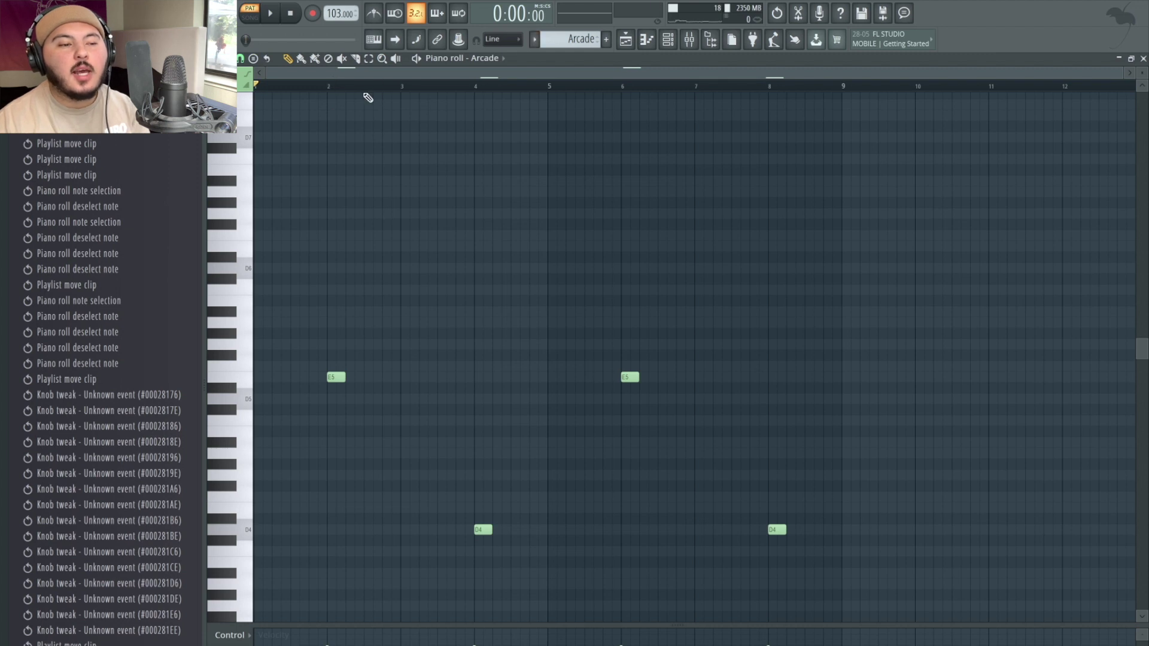
# Play the Arcade part from bar 2
pyautogui.click(328, 88)
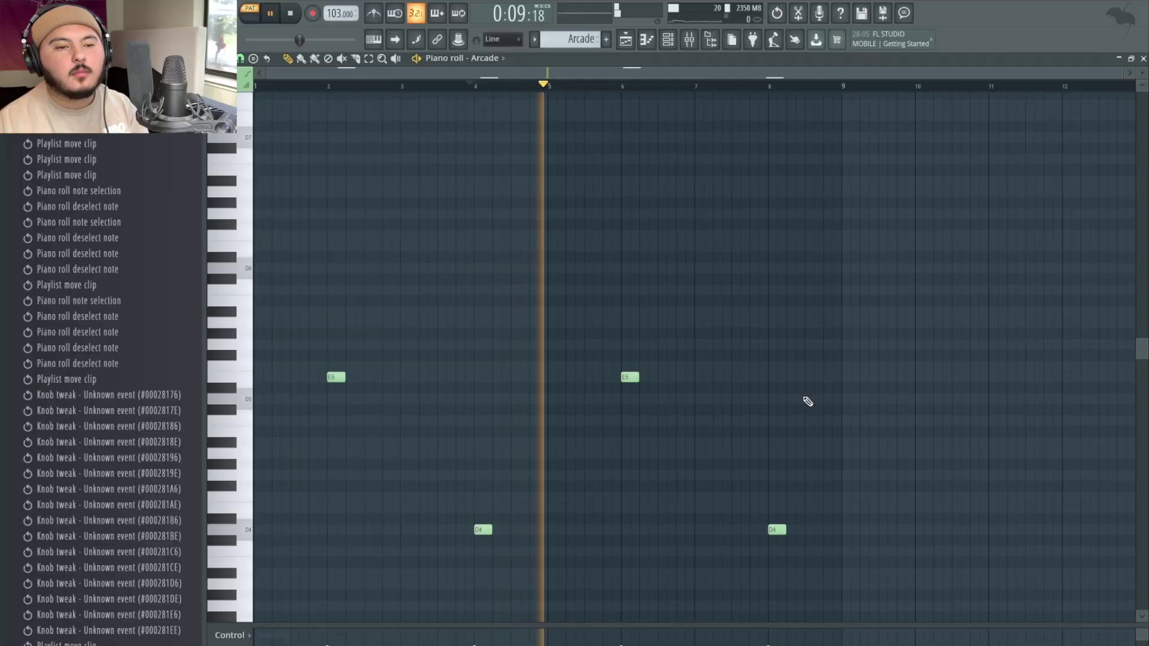
# Stop playback and inspect the Vox Mix 2 track's Fruity Love Philter, Fruity Reeverb 2, Fruity Chorus, Fruity parametric EQ 2 and ValhallaSupermassive effects in the mixer
pyautogui.press('space')
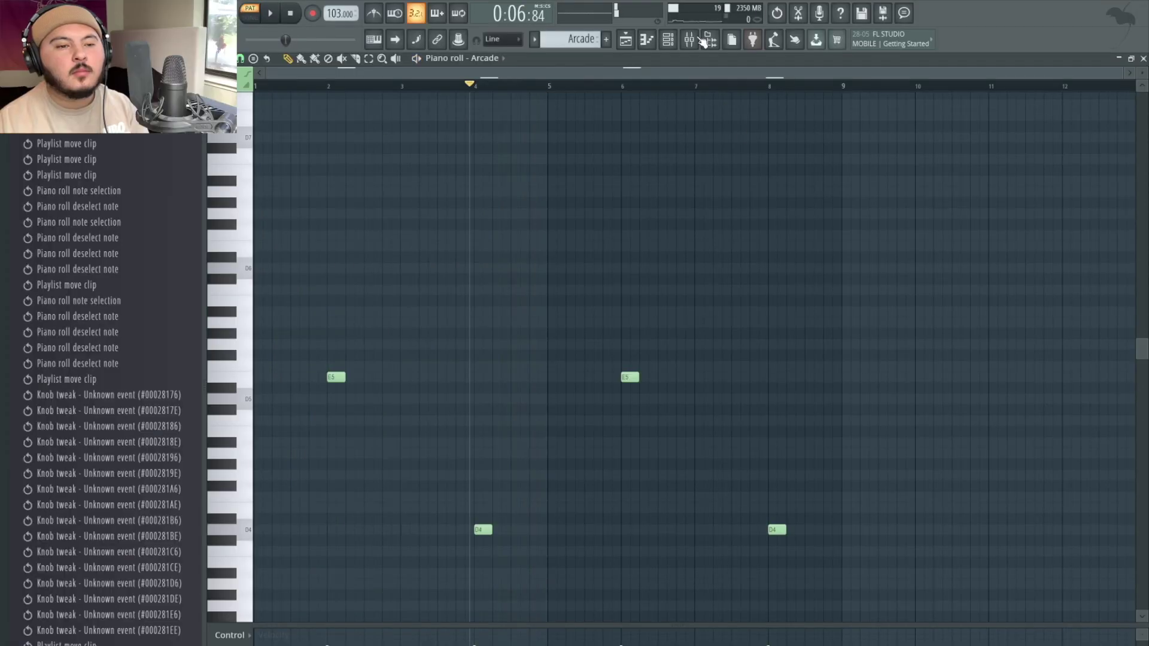
pyautogui.click(689, 40)
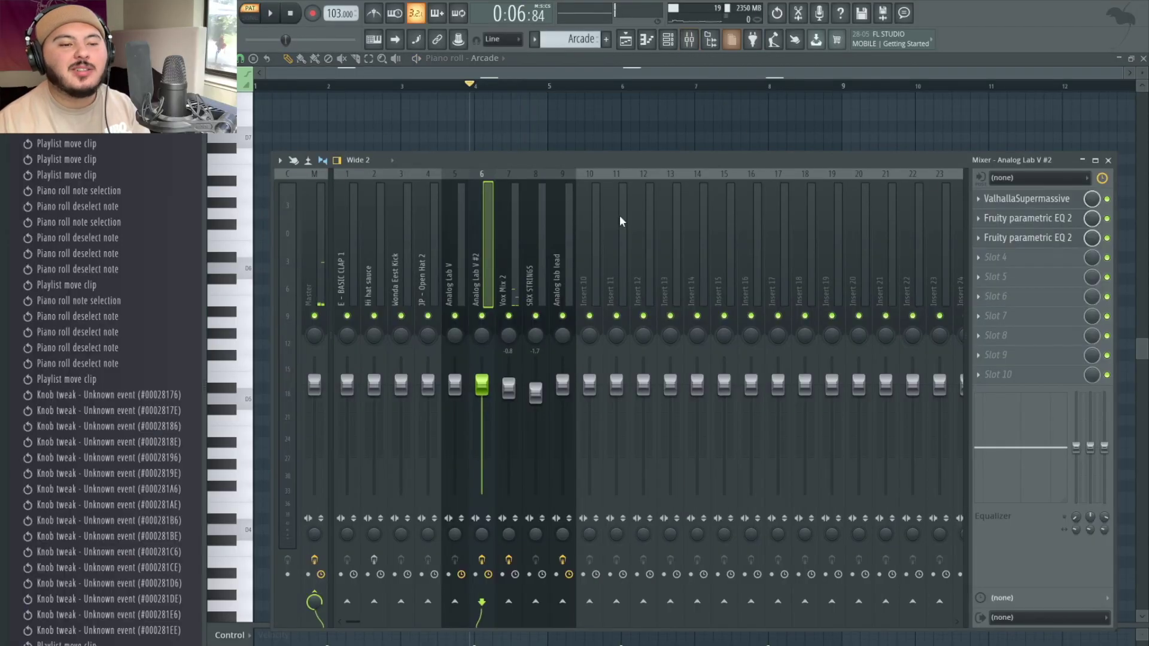
pyautogui.click(510, 273)
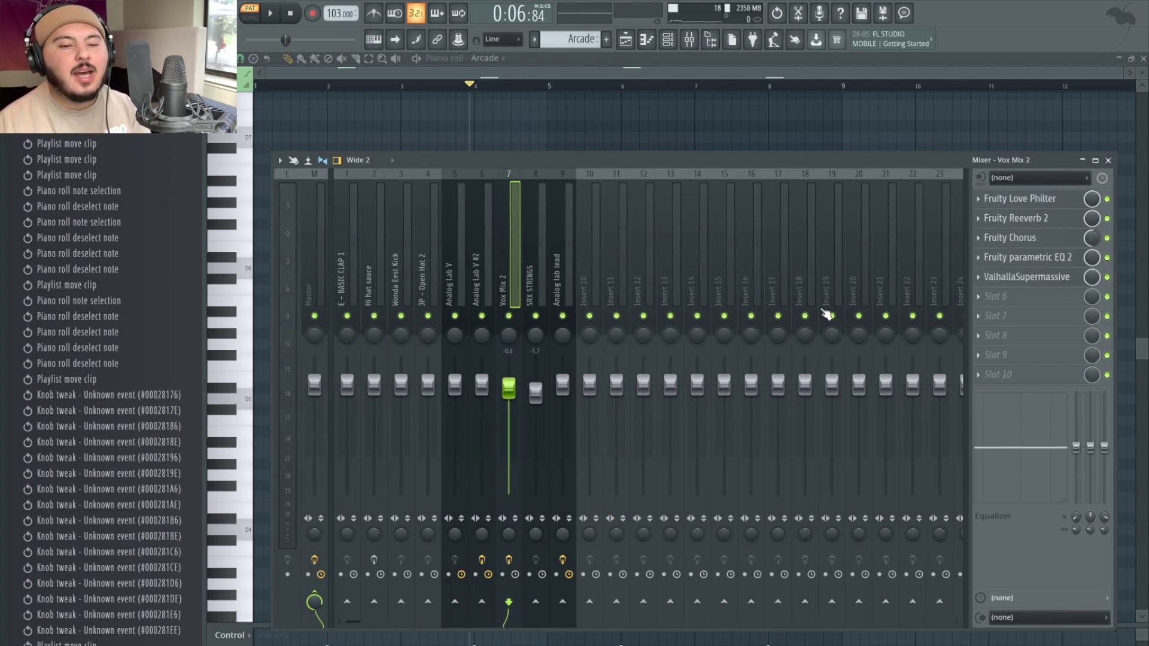
pyautogui.click(1000, 198)
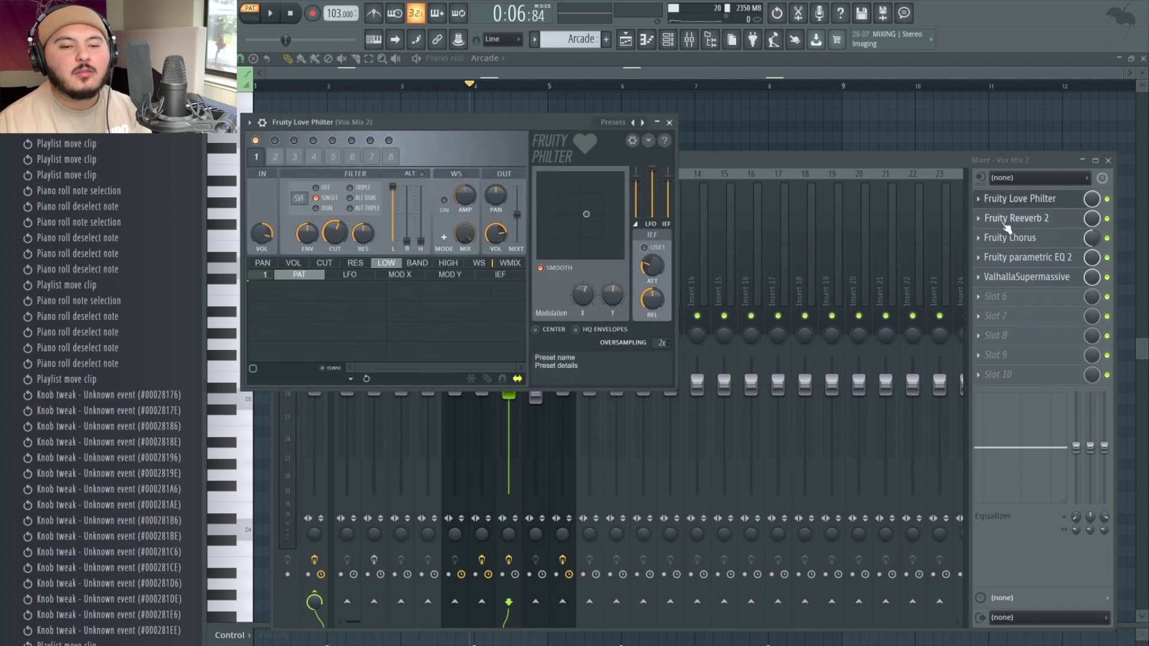
pyautogui.click(1005, 219)
pyautogui.click(1009, 237)
pyautogui.click(1021, 257)
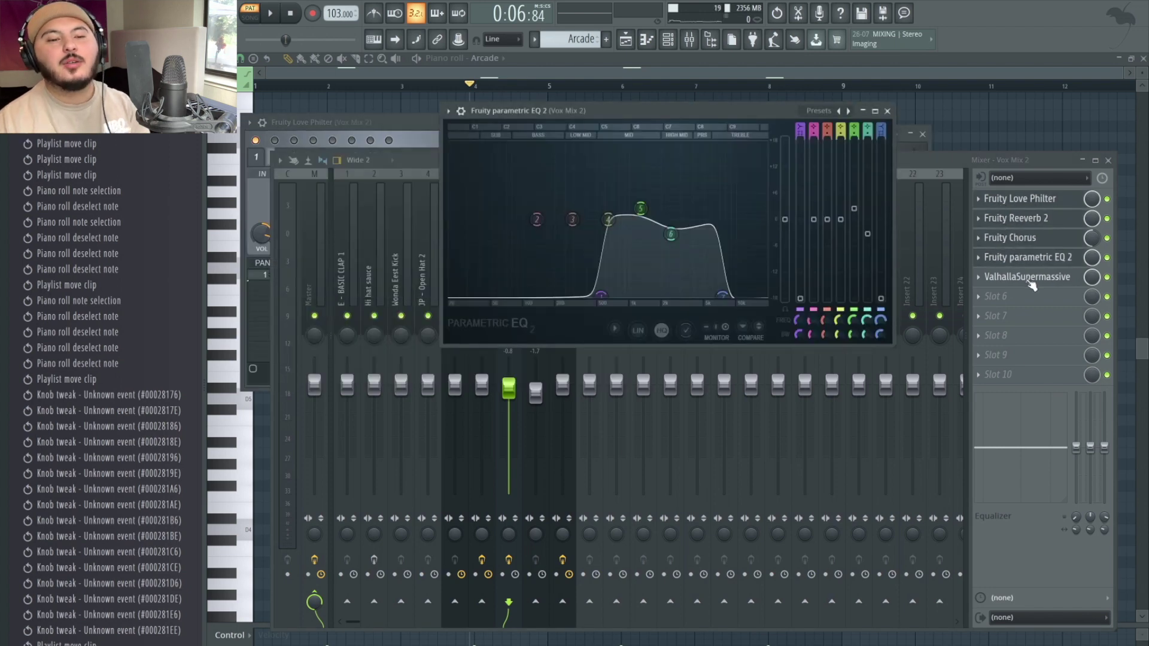
pyautogui.click(1028, 278)
pyautogui.click(625, 137)
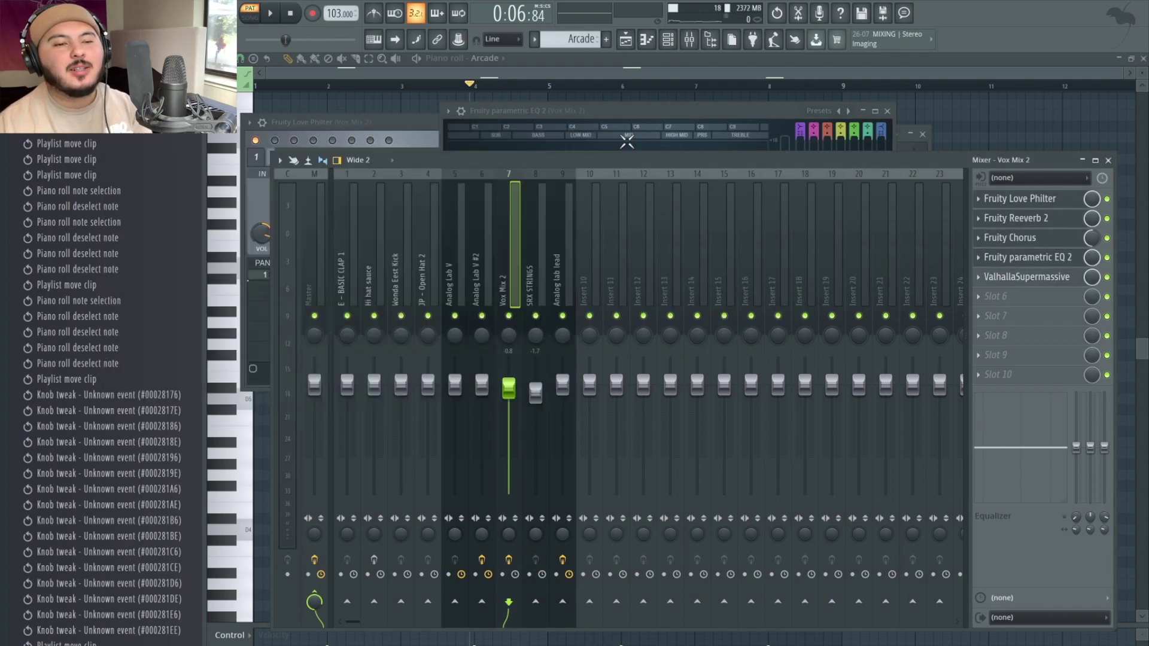
# Return to the playlist and bring up the SRX STRINGS notes in the piano roll from bar 1
pyautogui.click(625, 40)
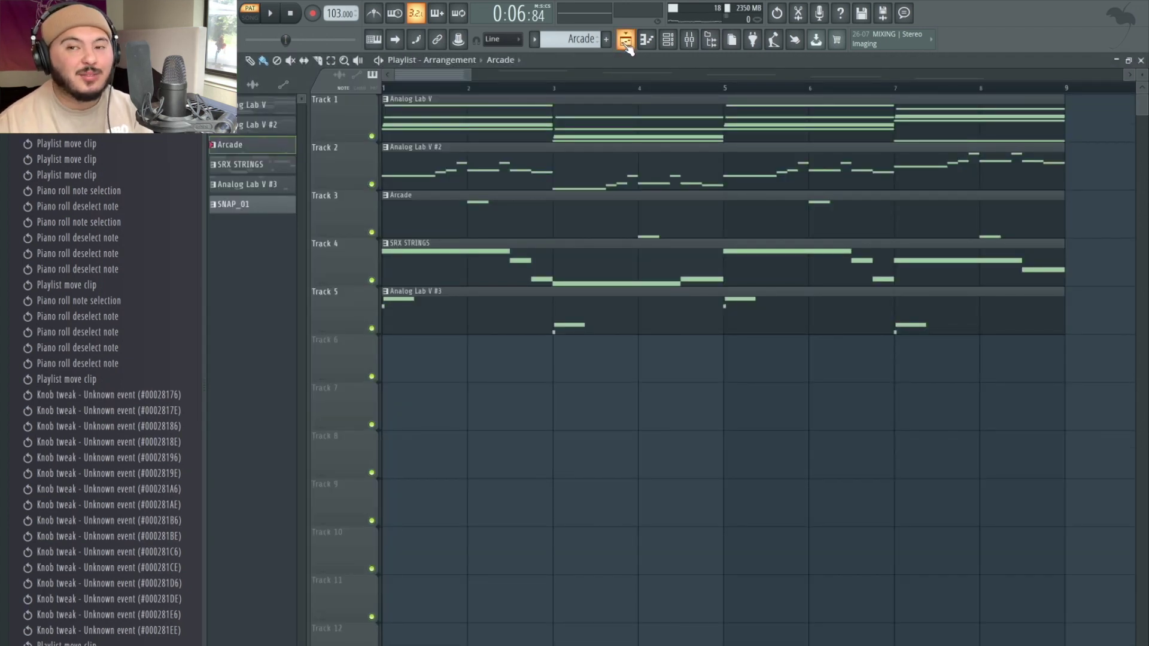
pyautogui.press('F6')
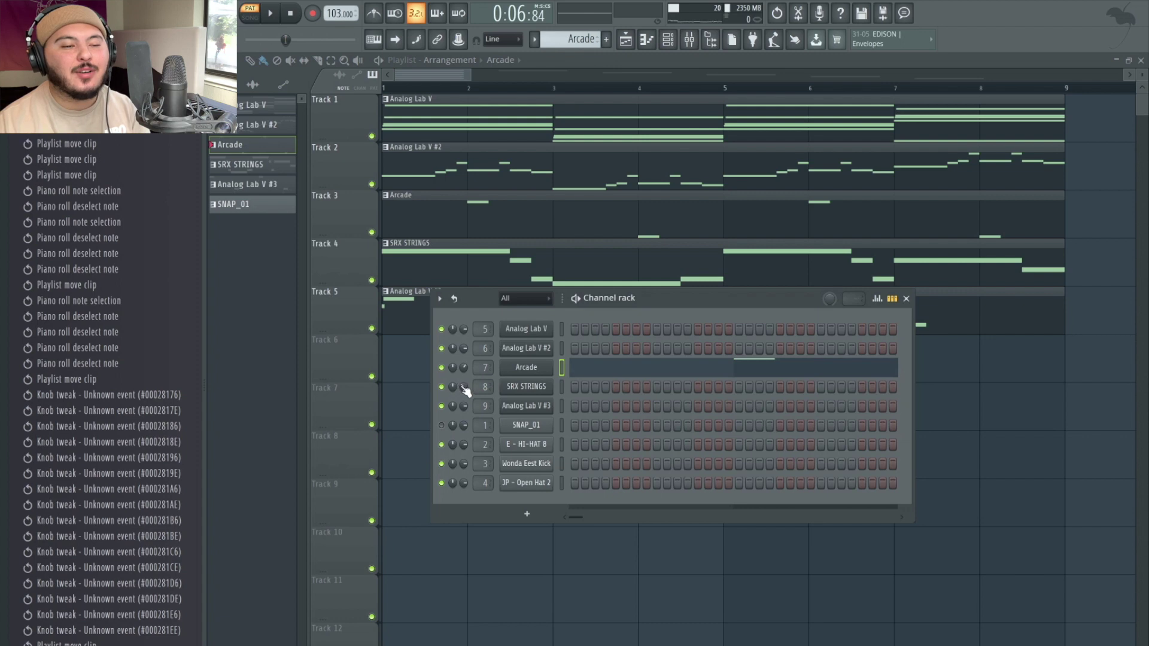
pyautogui.click(519, 367)
pyautogui.moveTo(525, 81); pyautogui.dragTo(771, 94)
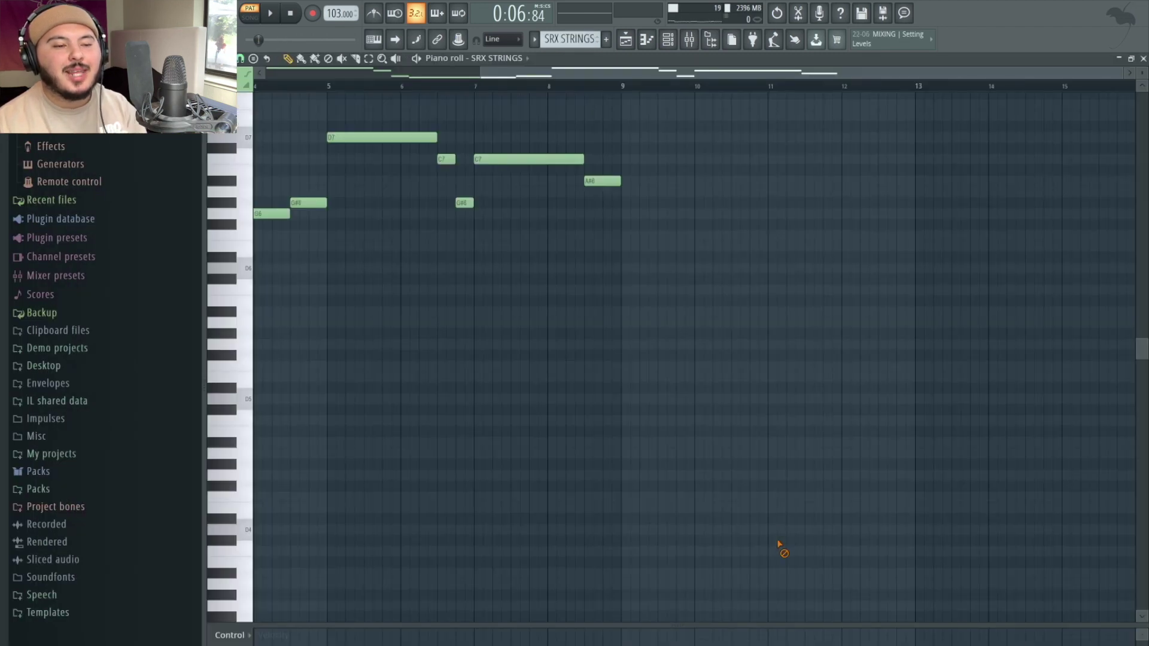
pyautogui.hscroll(-3, 782, 546)
pyautogui.press('space')
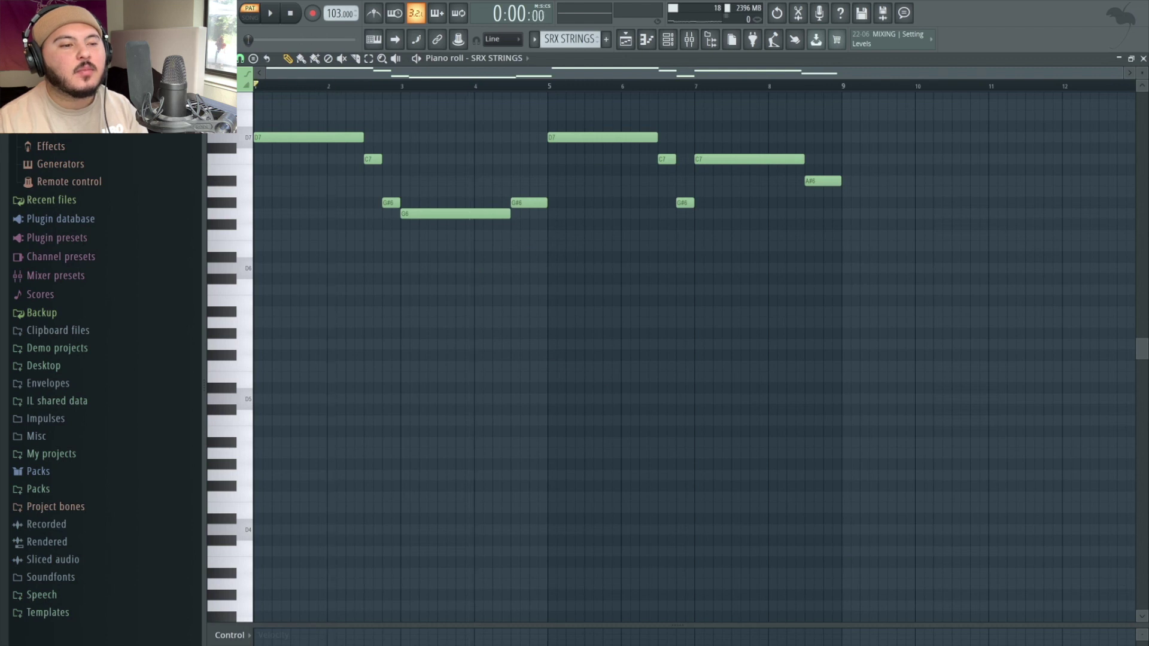
pyautogui.scroll(3, 658, 428)
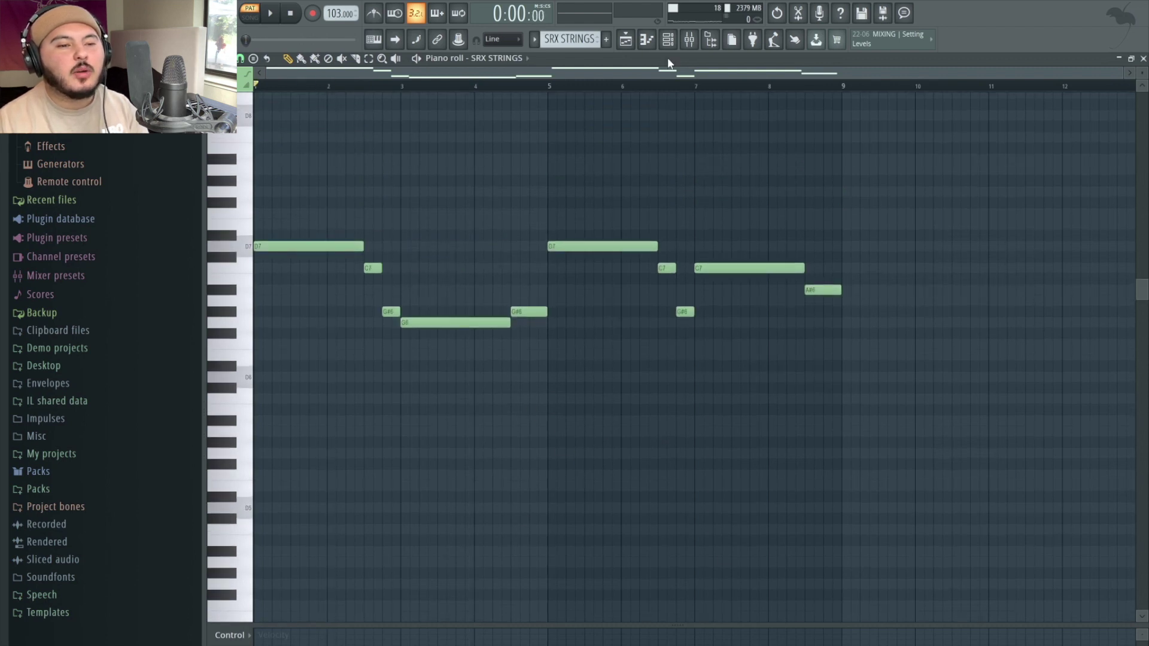
# Show the SRX STRINGS instrument with its Epic Strings patch, check its mixer track, and play the strings part
pyautogui.click(668, 40)
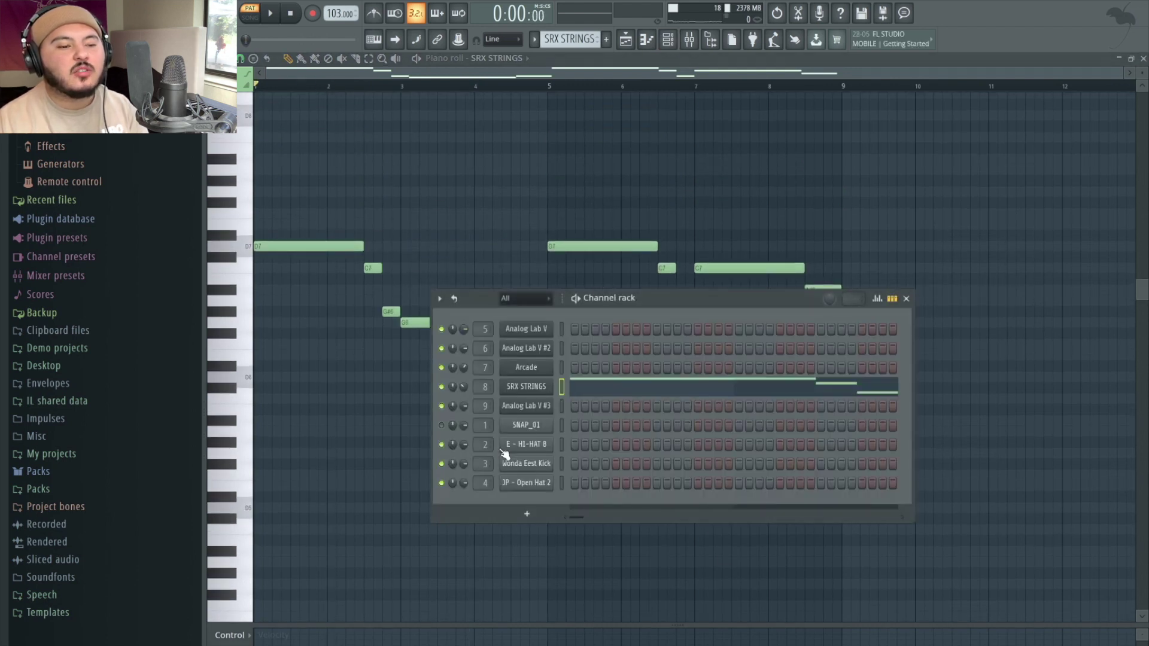
pyautogui.click(526, 390)
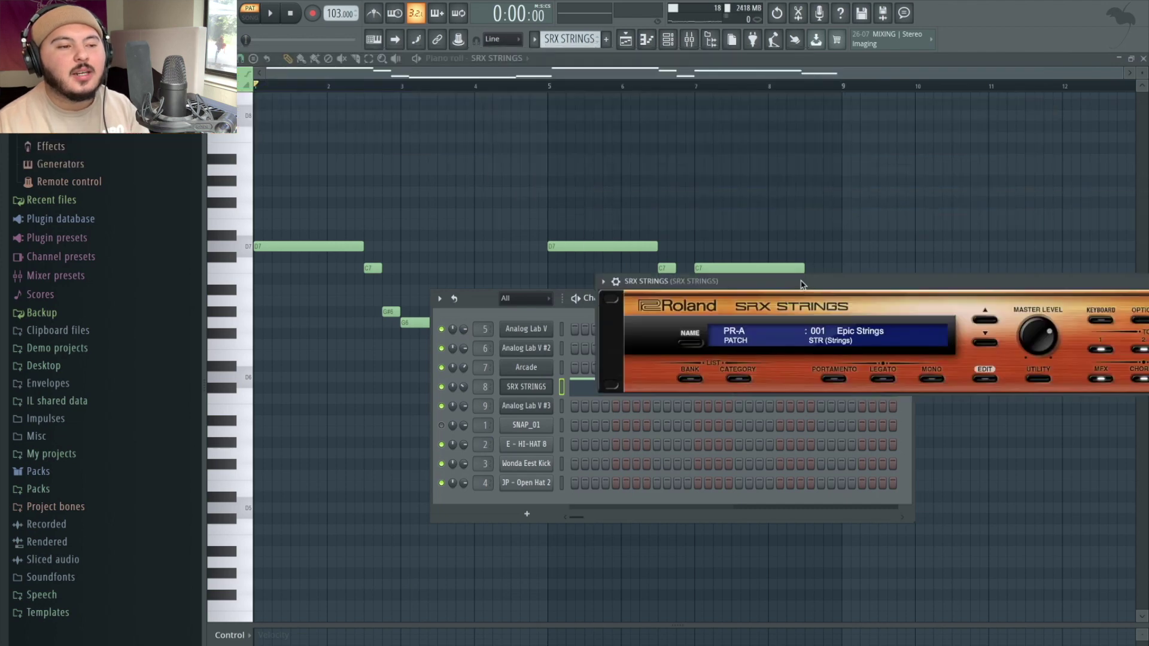
pyautogui.click(690, 39)
pyautogui.press('F9')
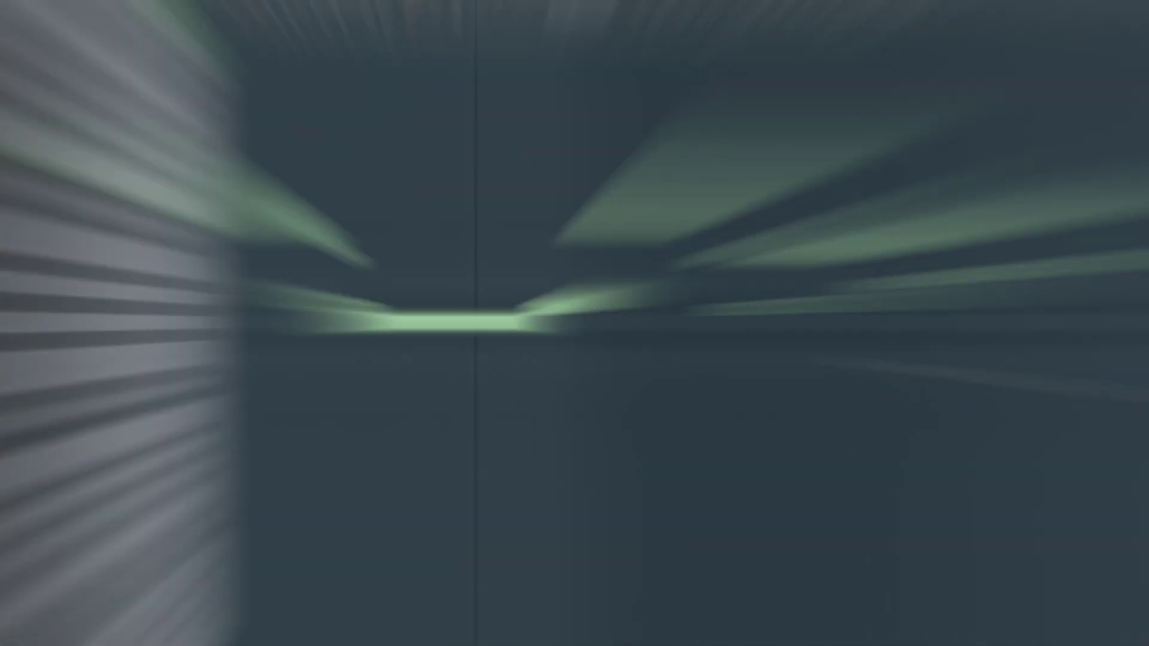
pyautogui.press('space')
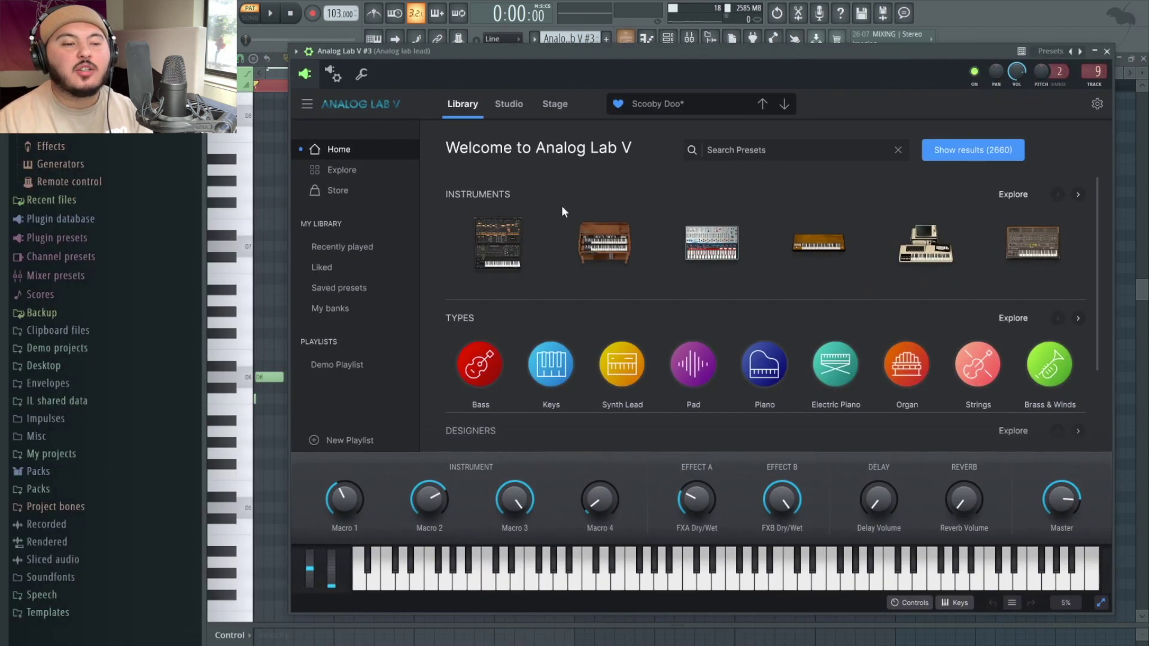
# Close the Analog Lab V #3 instrument, inspect ValhallaSupermassive on the Analog lab lead mixer track, and play the Analog Lab V #3 part
pyautogui.click(1106, 50)
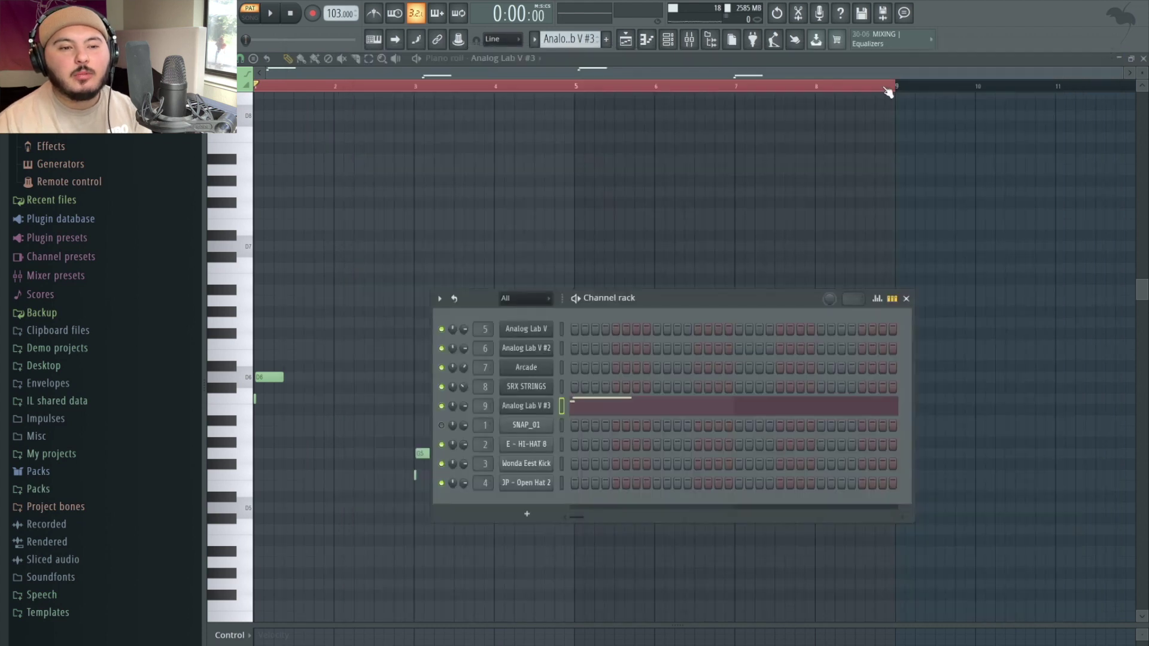
pyautogui.click(689, 40)
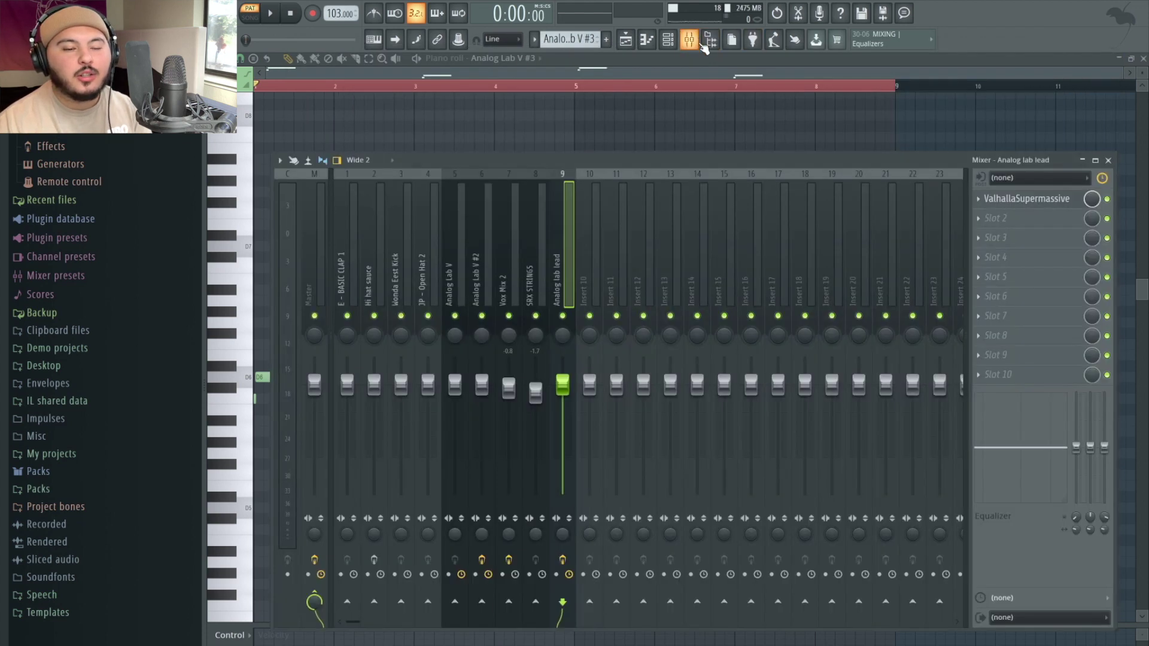
pyautogui.click(1017, 199)
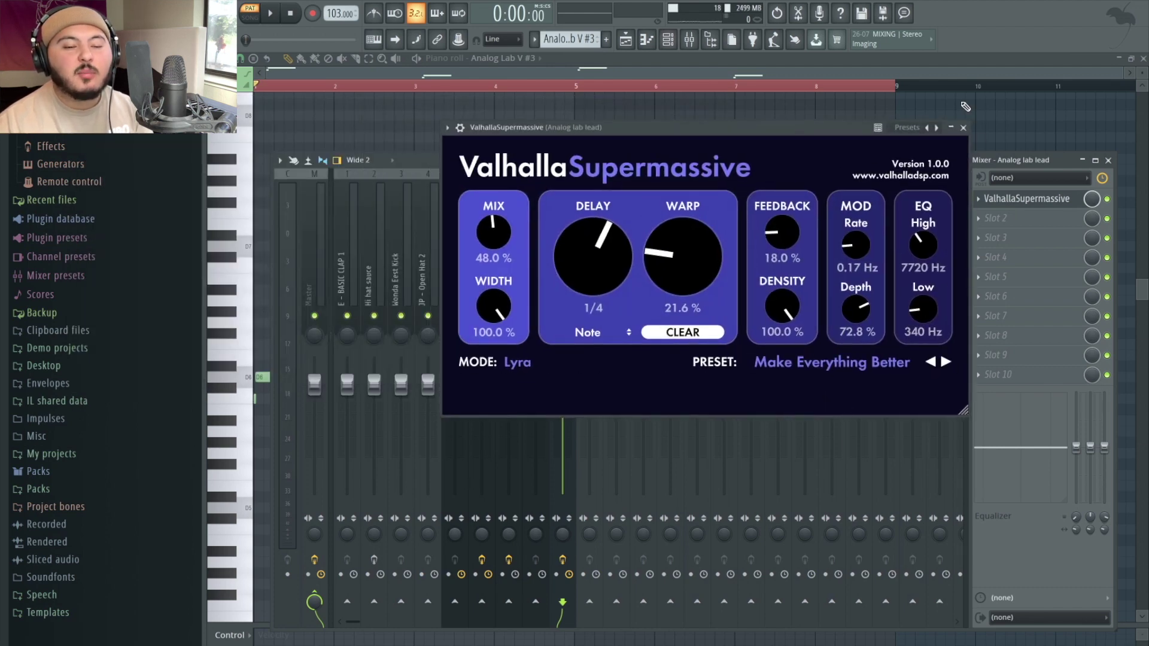
pyautogui.click(963, 127)
pyautogui.click(946, 139)
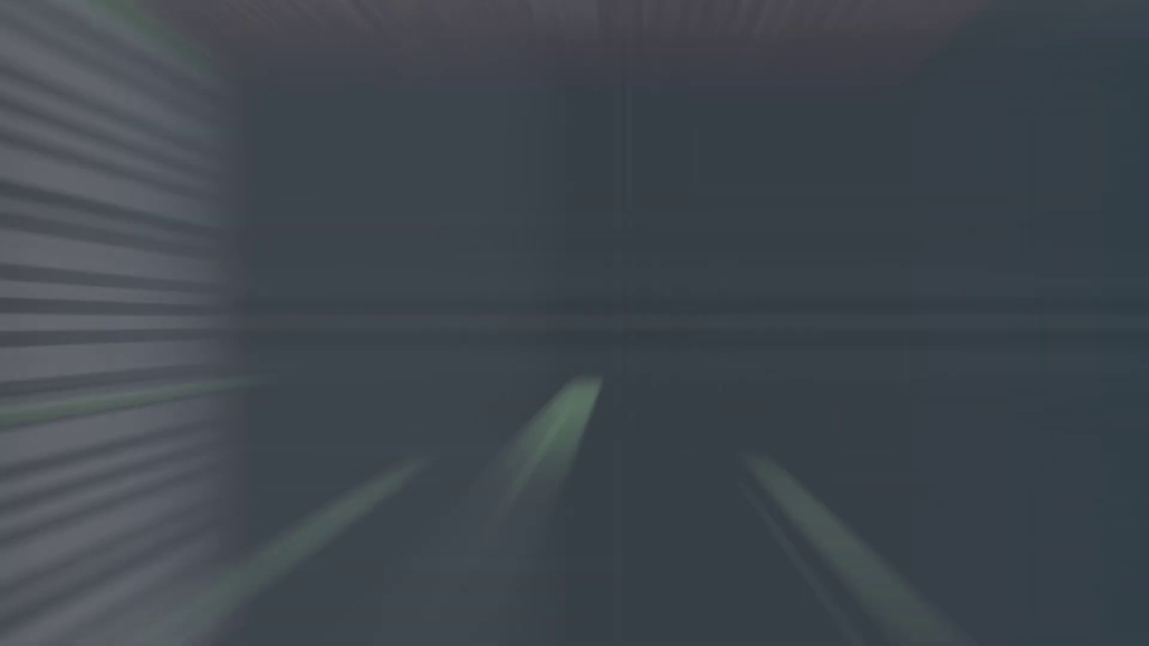
pyautogui.press('space')
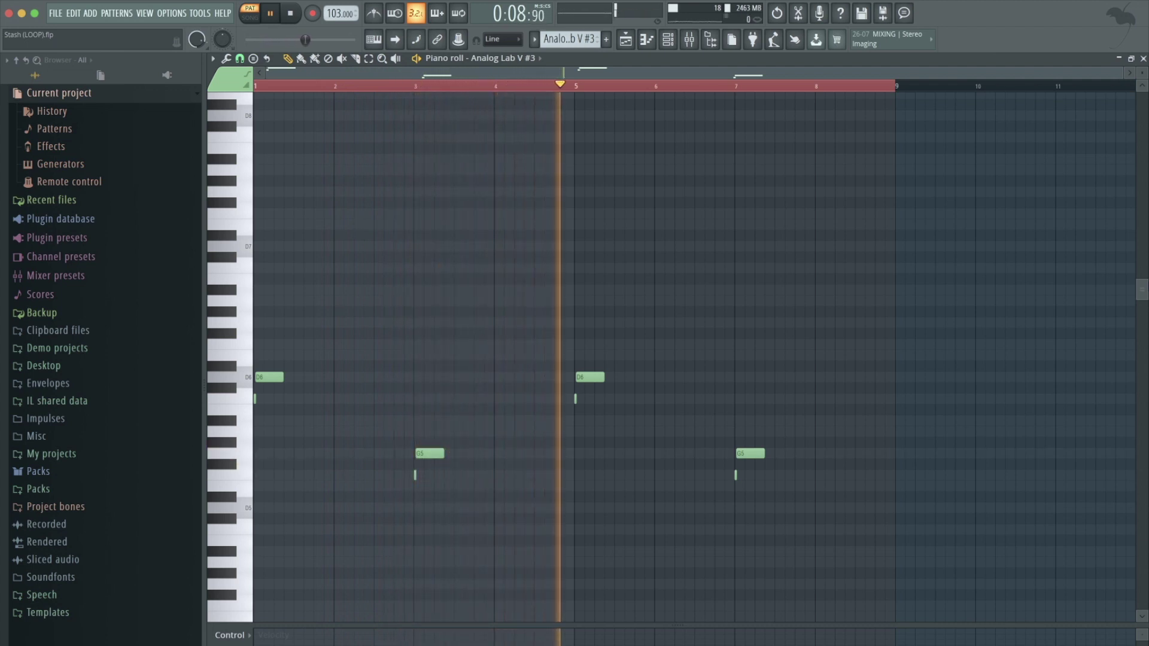
pyautogui.press('space')
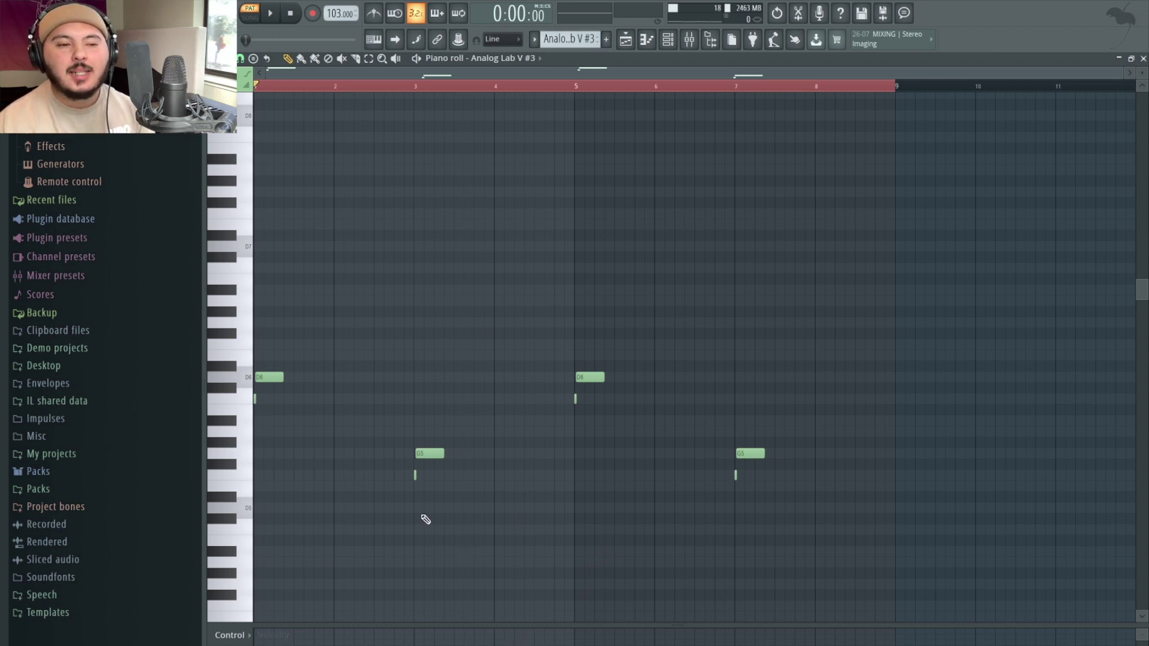
# Mute tracks 2, 3 and 4 in the playlist, leaving the Analog Lab V and Analog Lab V #3 tracks active
pyautogui.click(624, 44)
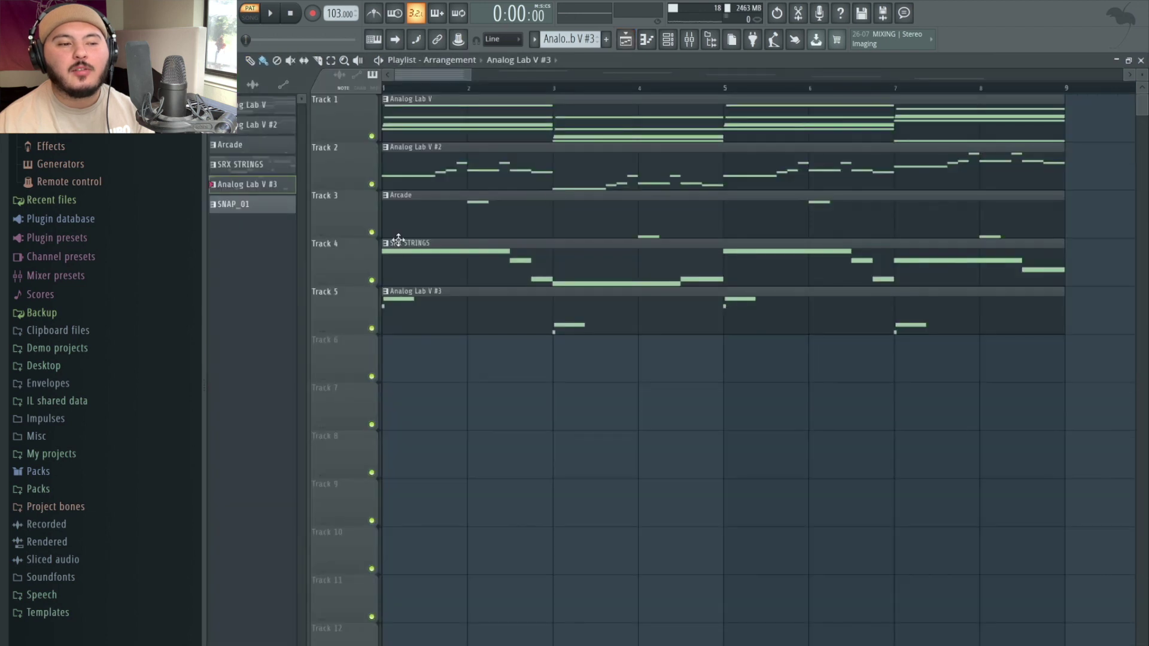
pyautogui.click(371, 184)
pyautogui.click(372, 232)
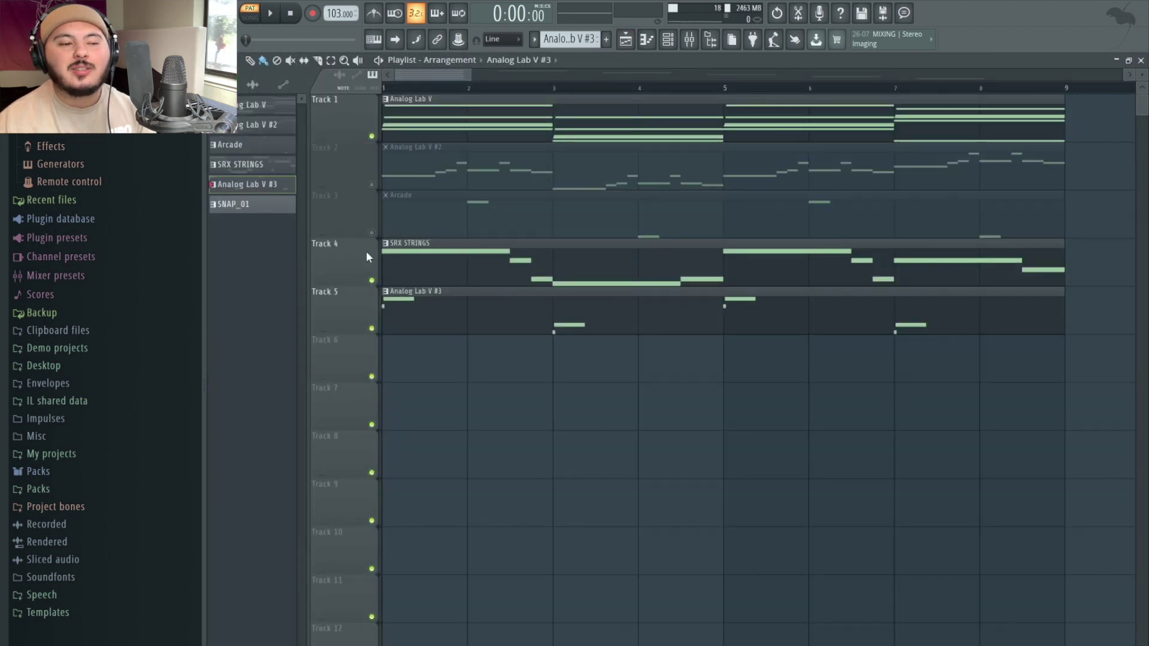
pyautogui.click(371, 281)
# Look over the separated clips in the playlist, switch to song mode, and play the arrangement from bar 1
pyautogui.scroll(-3, 589, 387)
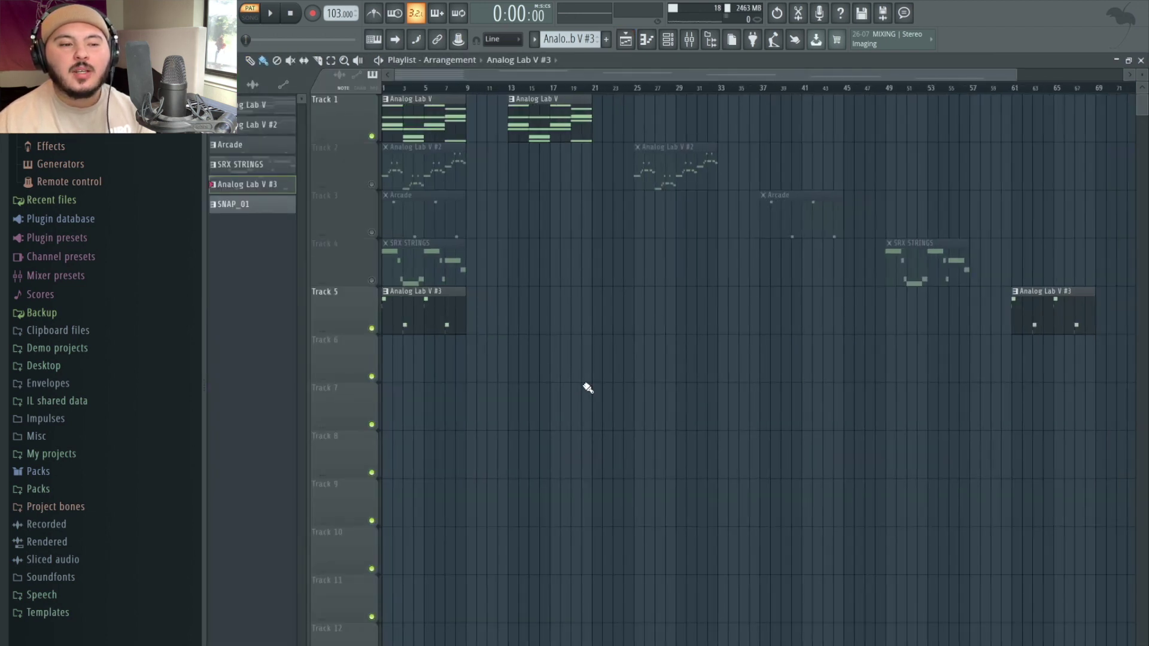
pyautogui.hscroll(5, 584, 385)
pyautogui.hscroll(-5, 556, 78)
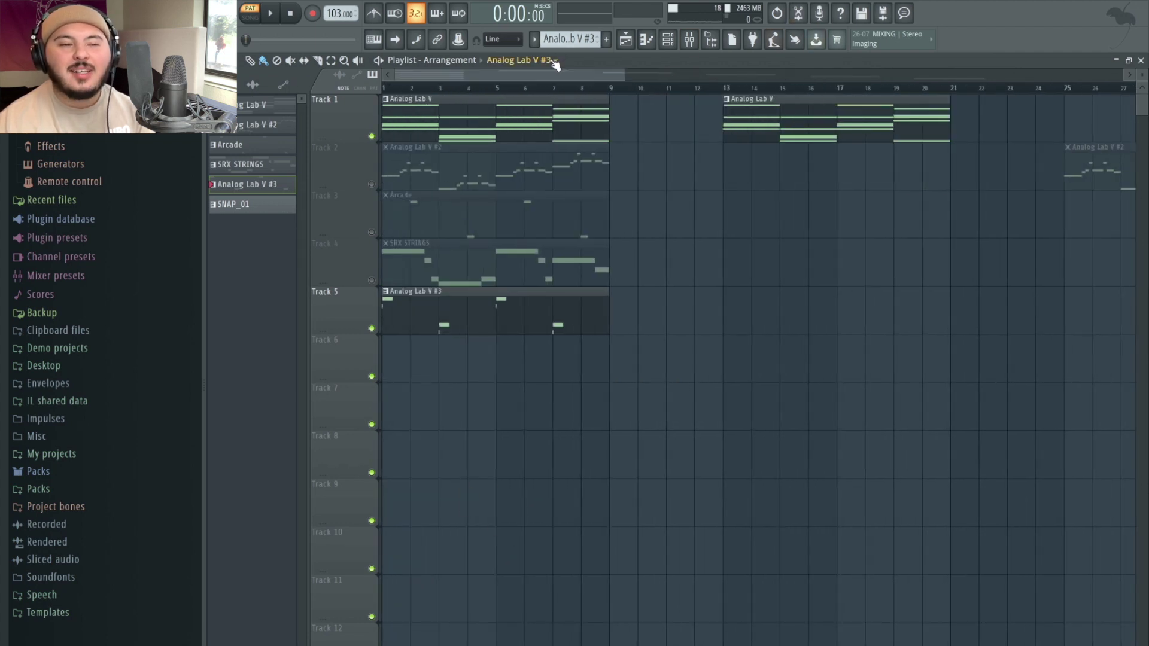
pyautogui.scroll(2, 537, 71)
pyautogui.scroll(1, 531, 78)
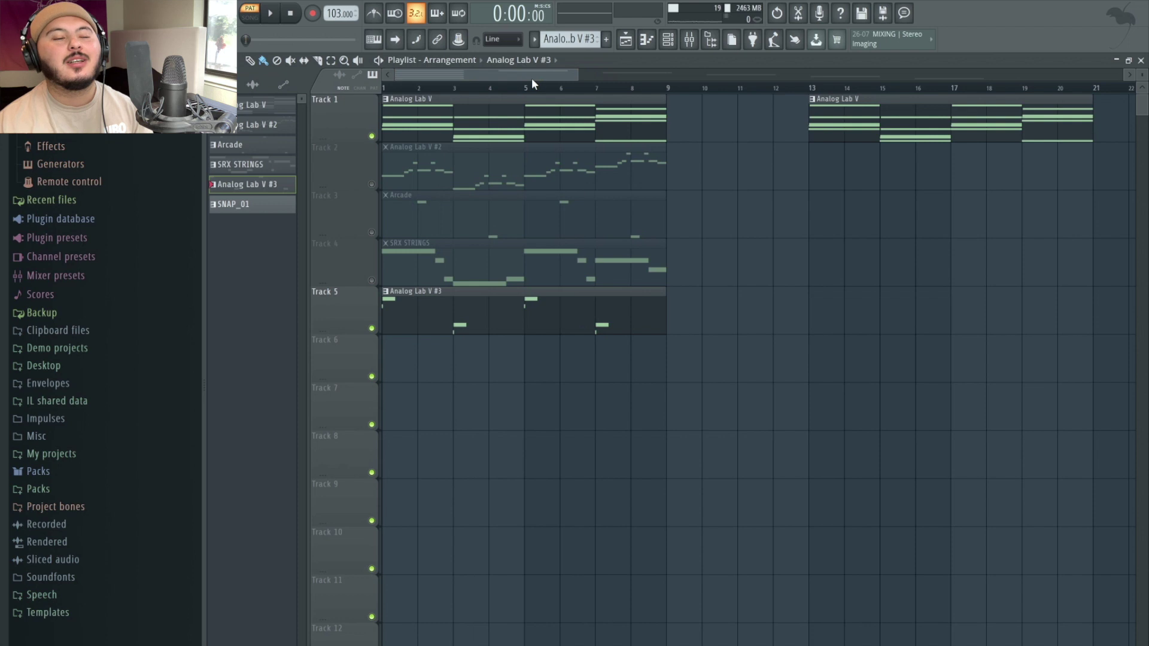
pyautogui.press('l')
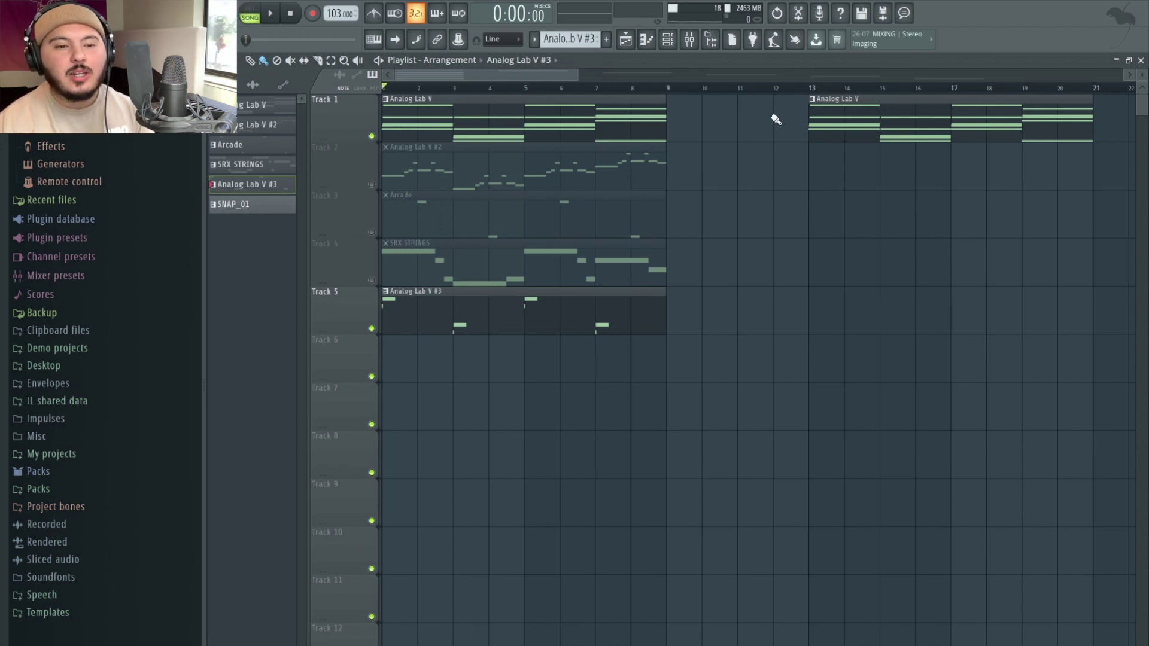
pyautogui.press('space')
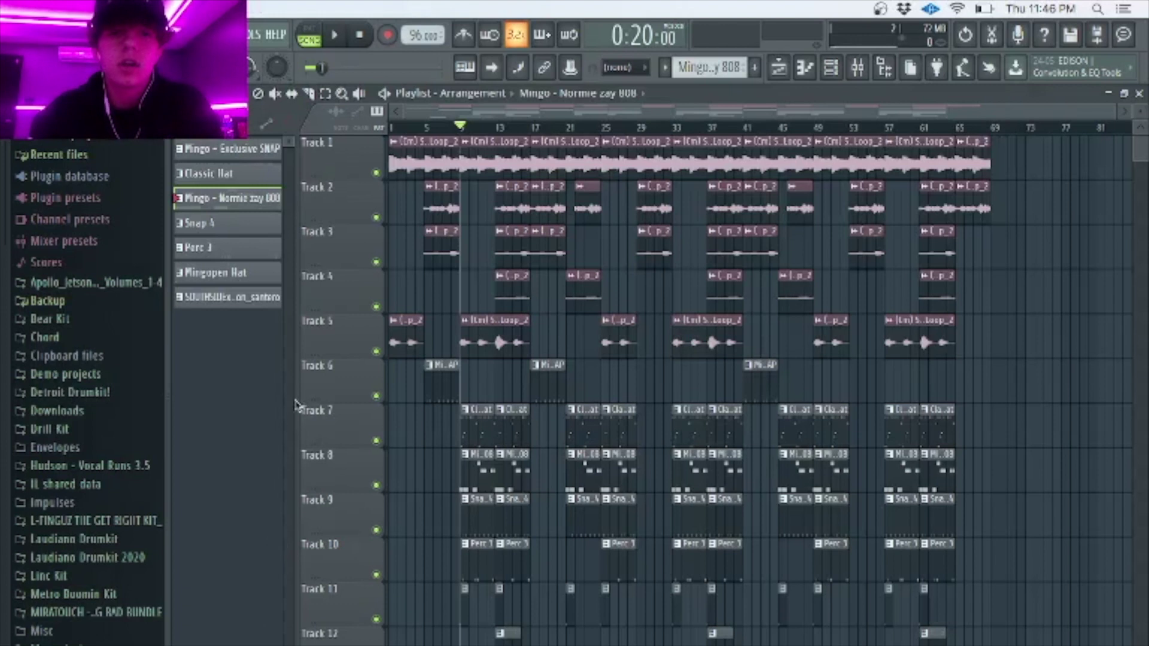
# Find the (Cm) Stash 103 bpm audio clip in the clip list, preview its waveform in the sample settings, and close them
pyautogui.scroll(-3, 228, 222)
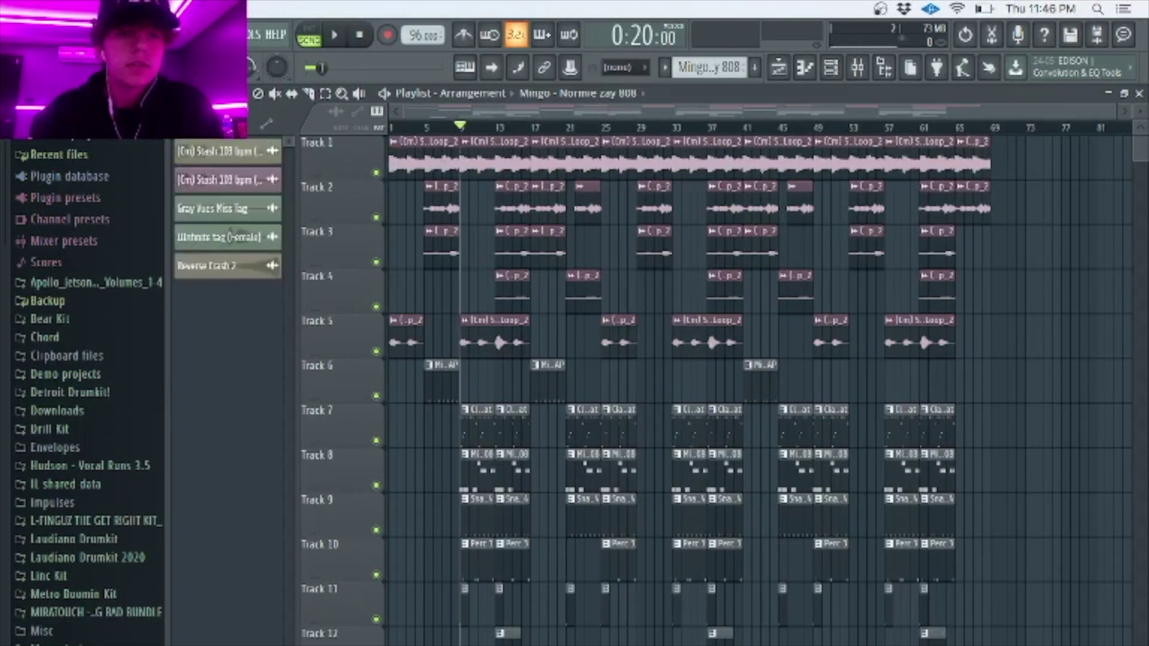
pyautogui.doubleClick(207, 154)
pyautogui.click(477, 571)
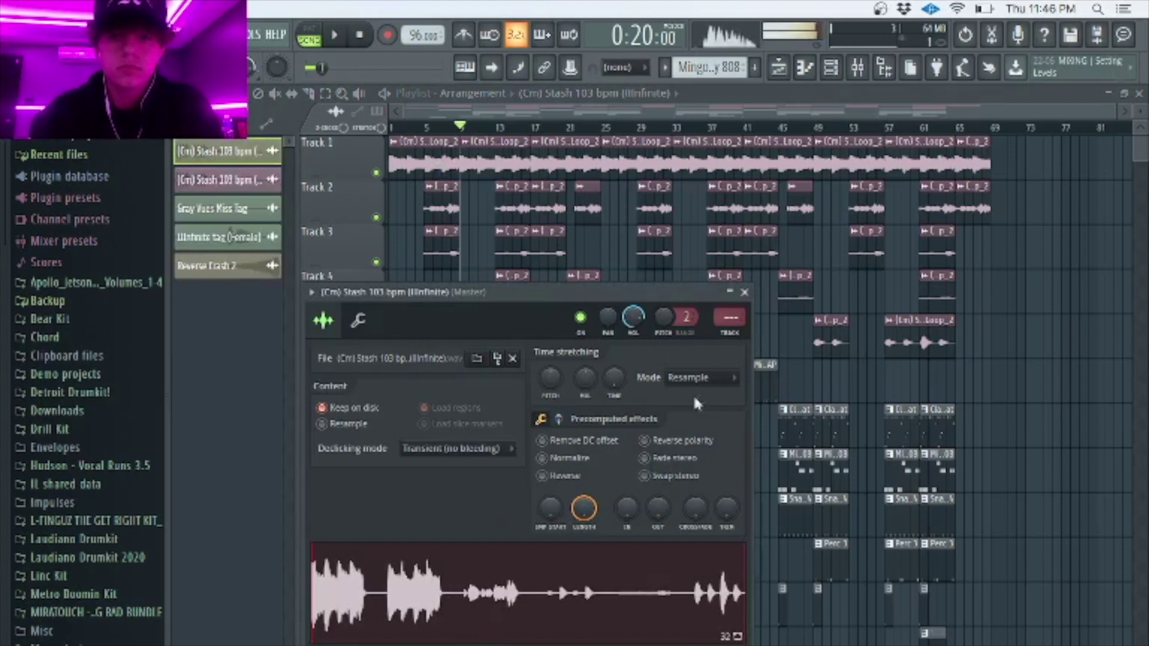
pyautogui.click(745, 292)
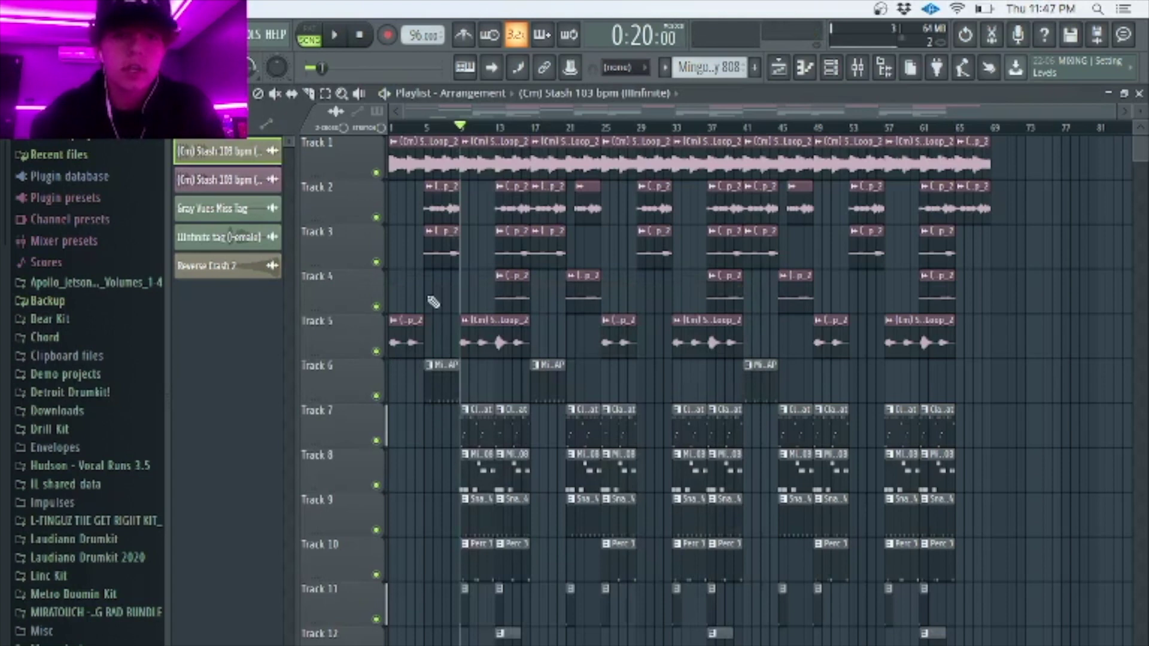
# Set the song position to bar 5 and play the Mingo - Exclusive SNAP pattern from track 6 in the piano roll
pyautogui.scroll(4, 429, 306)
pyautogui.scroll(2, 598, 302)
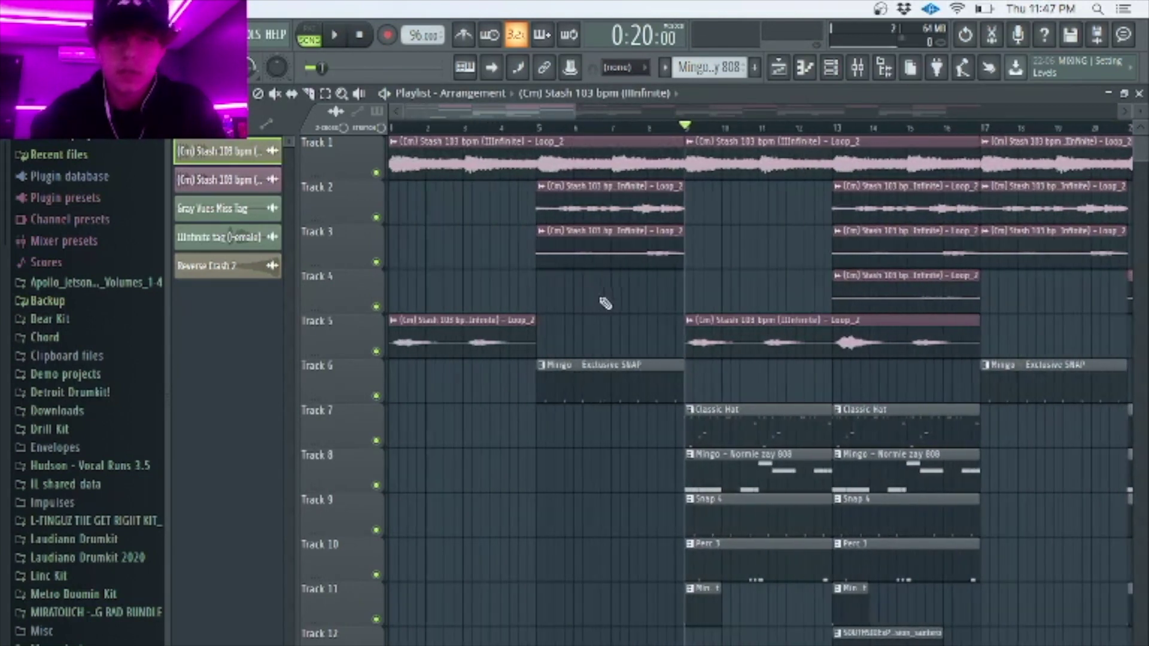
pyautogui.click(538, 127)
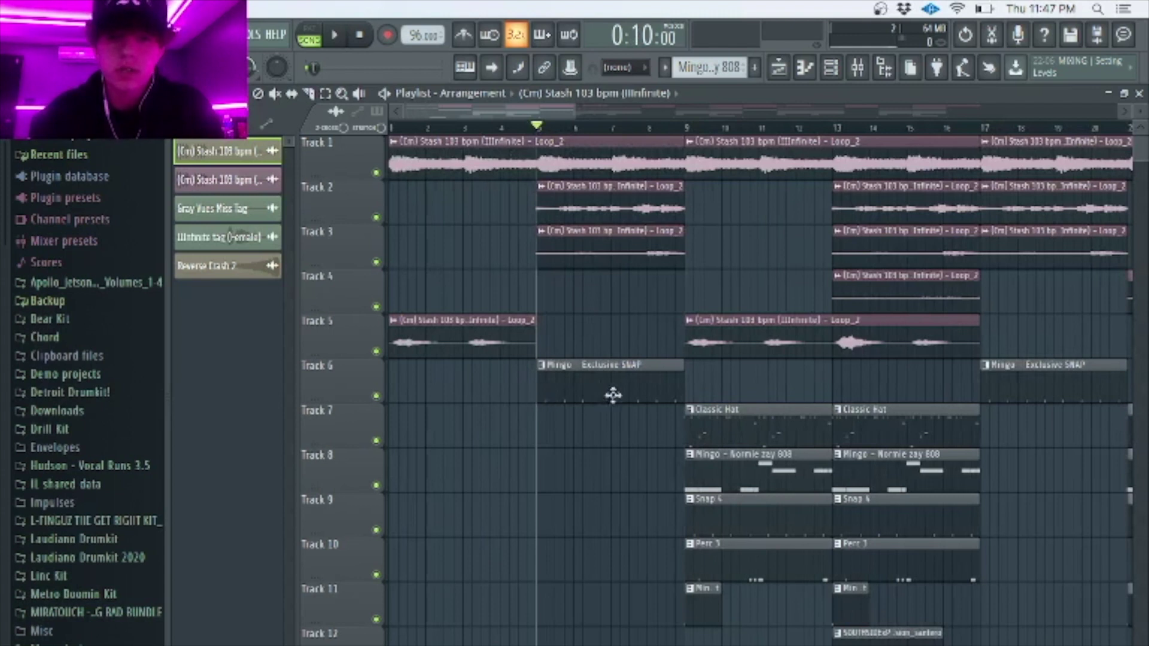
pyautogui.doubleClick(561, 384)
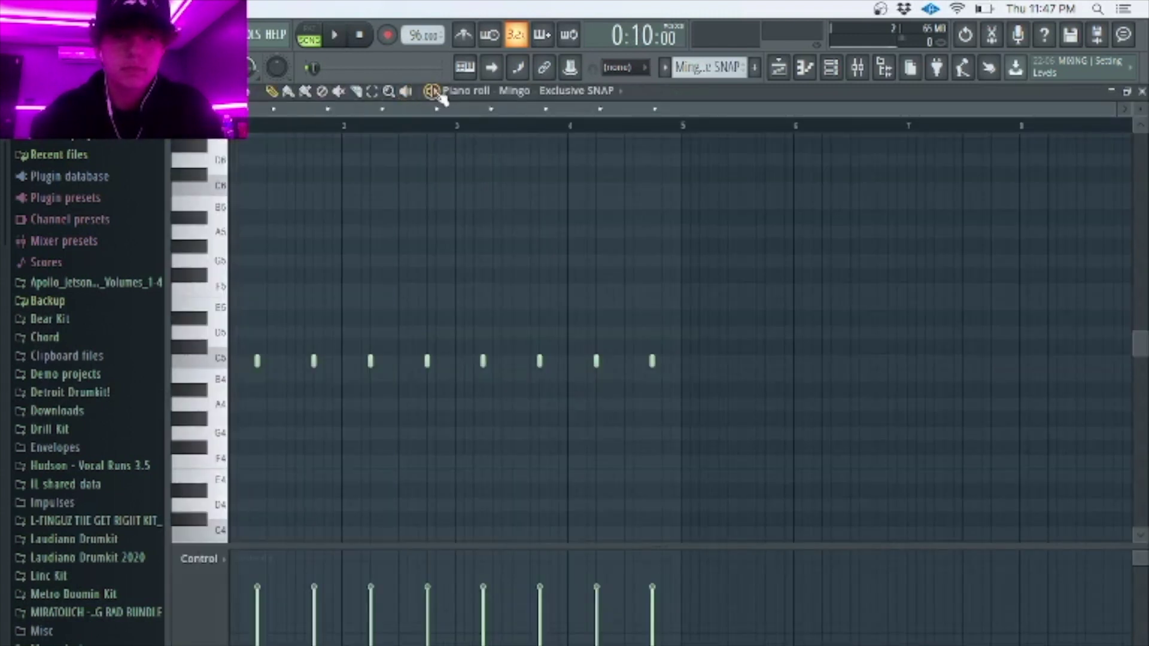
pyautogui.press('space')
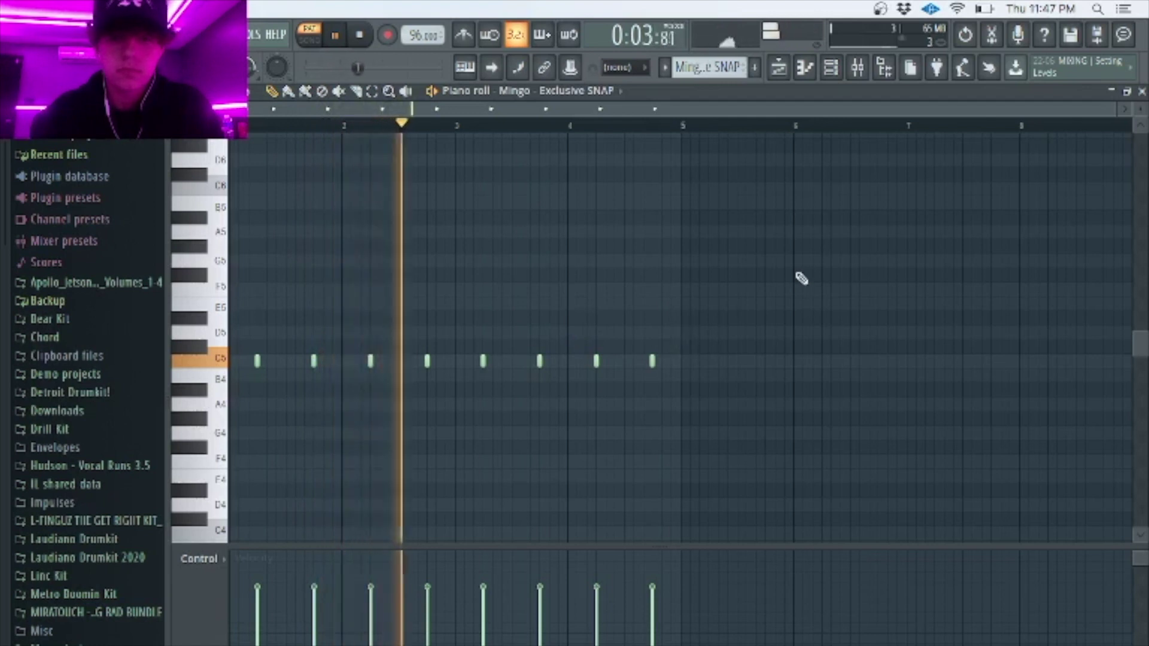
# Stop the Mingo - Exclusive SNAP pattern, close its piano roll, and look over the full arrangement in the playlist
pyautogui.press('space')
pyautogui.click(1141, 89)
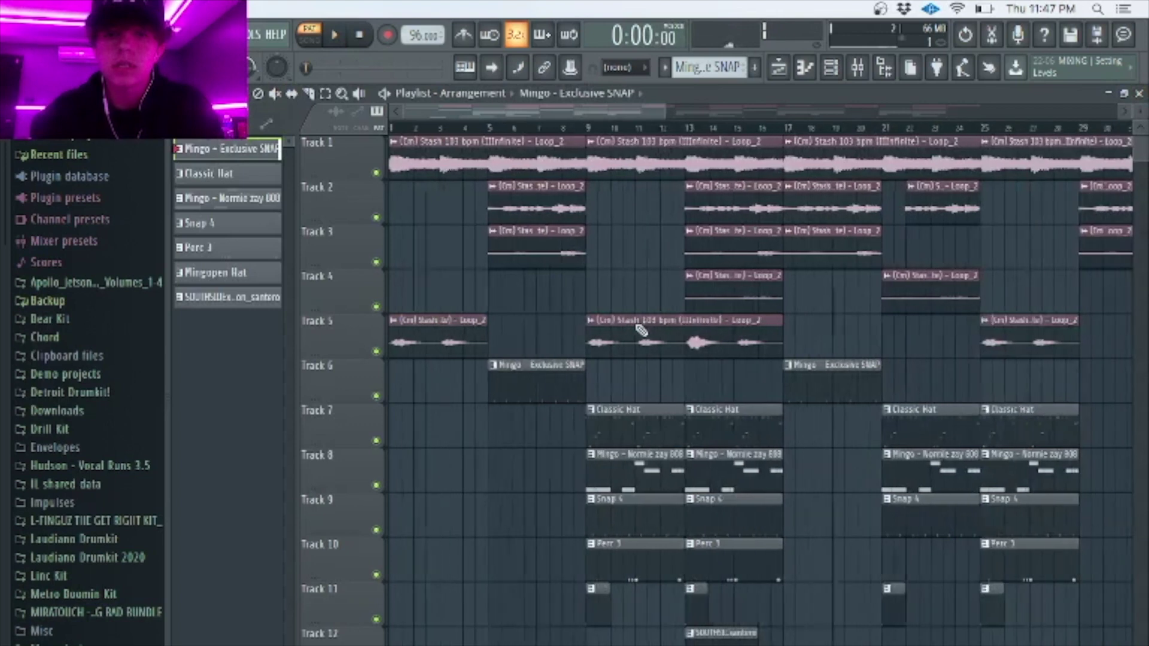
pyautogui.scroll(-3, 777, 380)
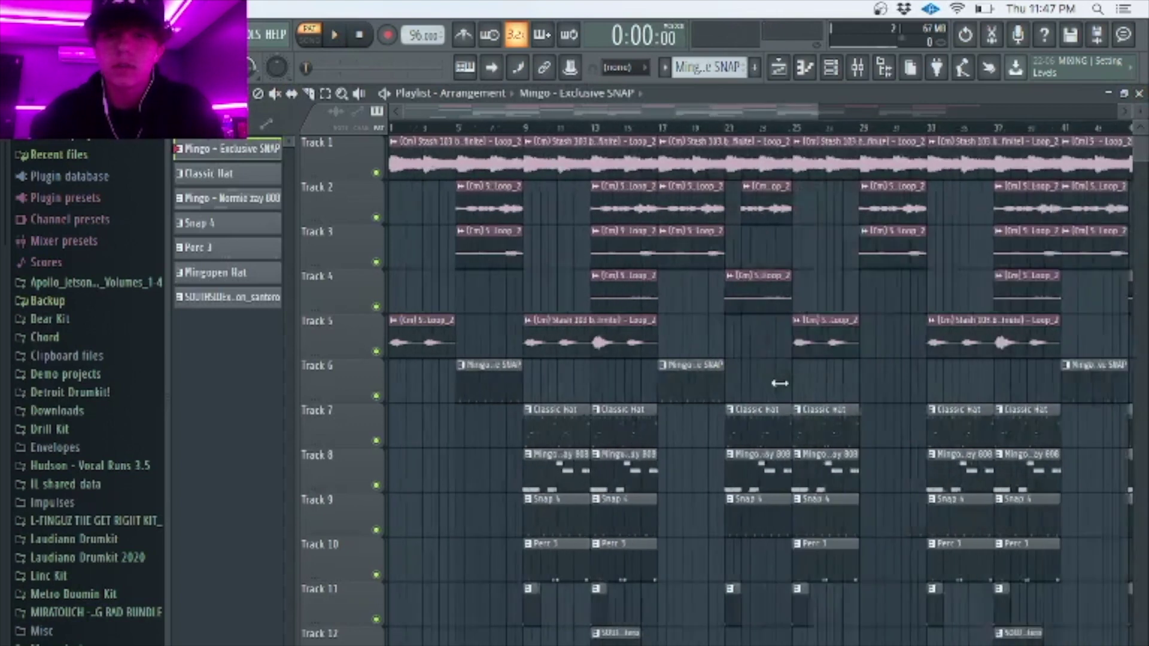
pyautogui.scroll(-2, 865, 376)
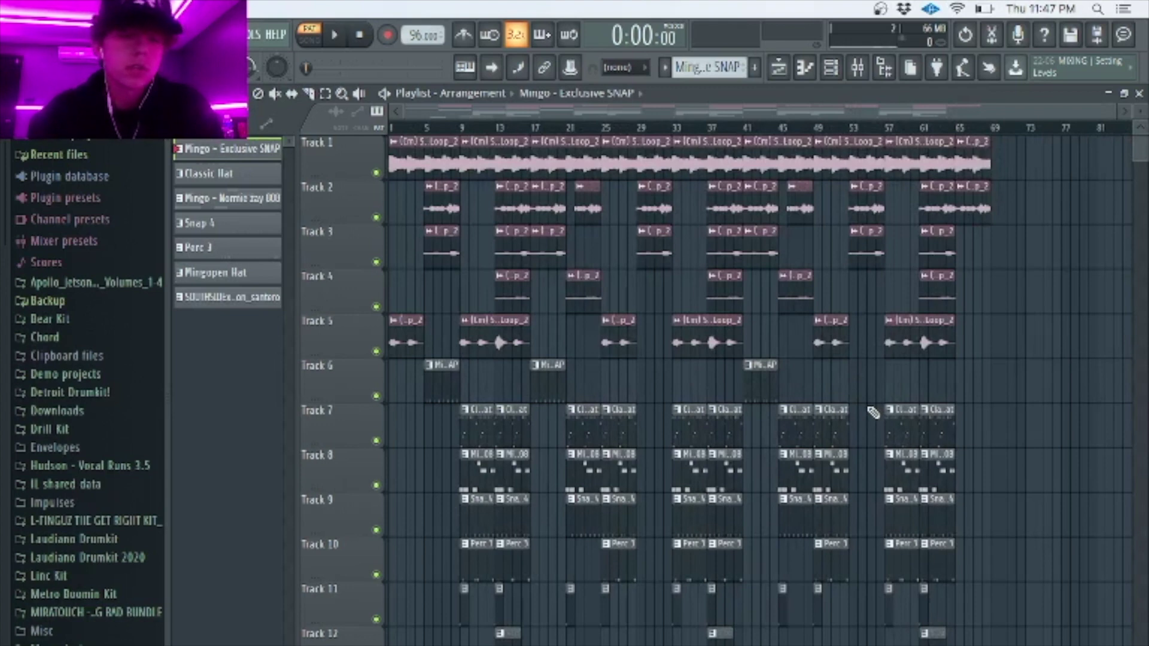
pyautogui.scroll(4, 412, 435)
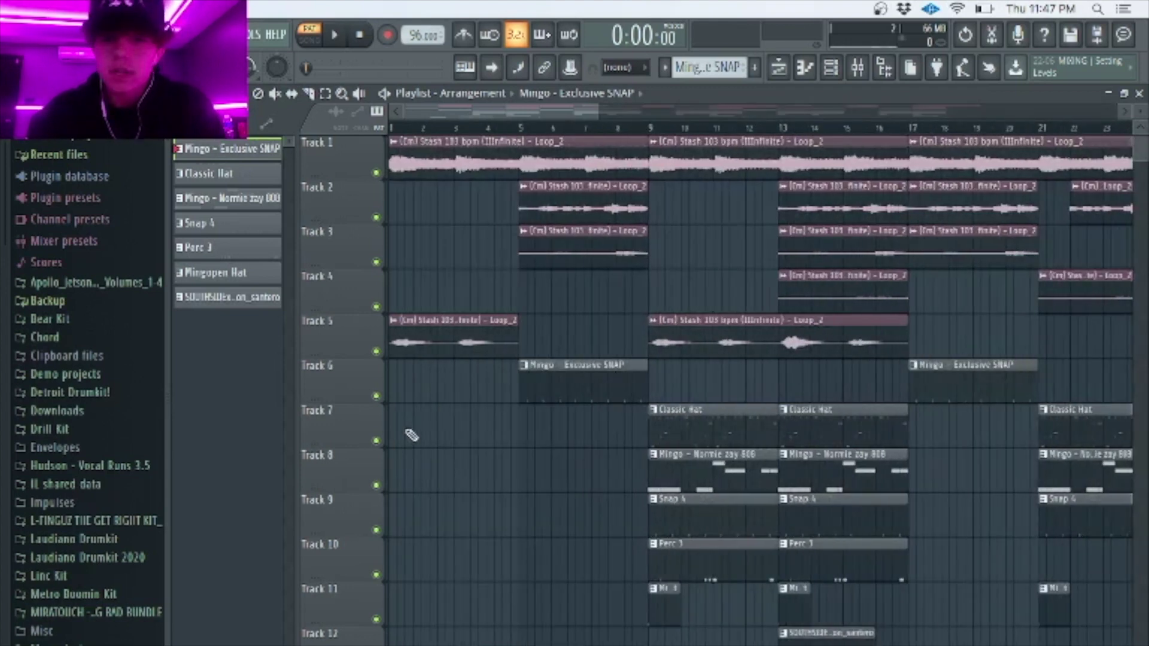
# Play the Classic Hat pattern from track 7 in the piano roll, examine its notes from C5 down to C3, and close it
pyautogui.doubleClick(676, 421)
pyautogui.press('space')
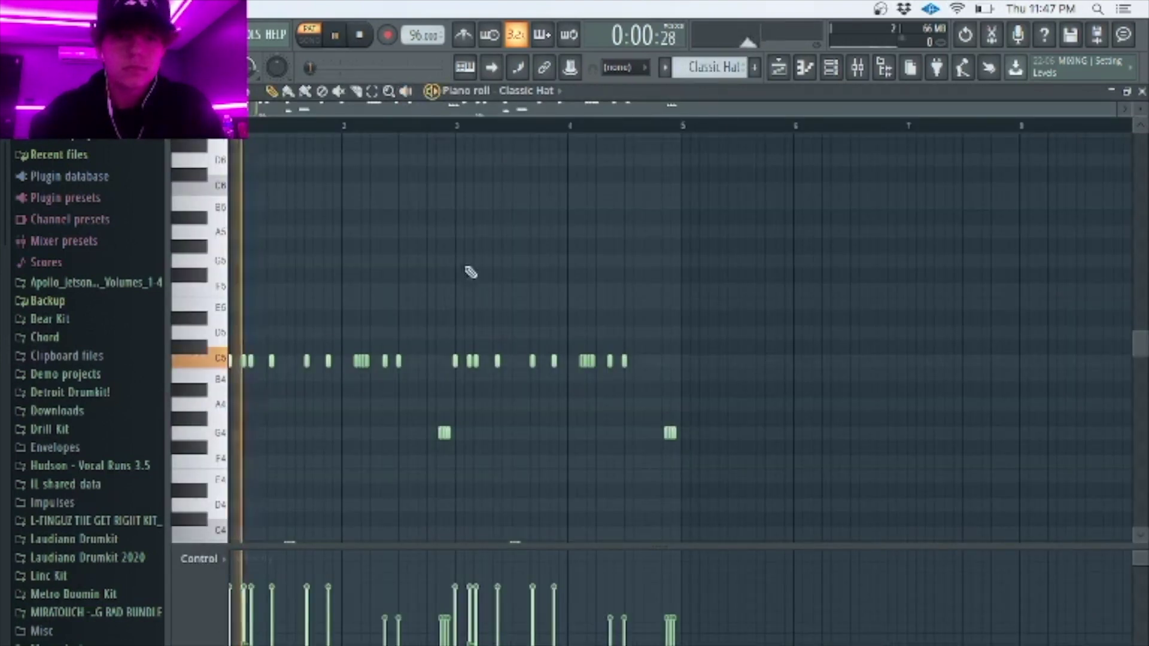
pyautogui.scroll(-5, 480, 354)
pyautogui.scroll(5, 483, 353)
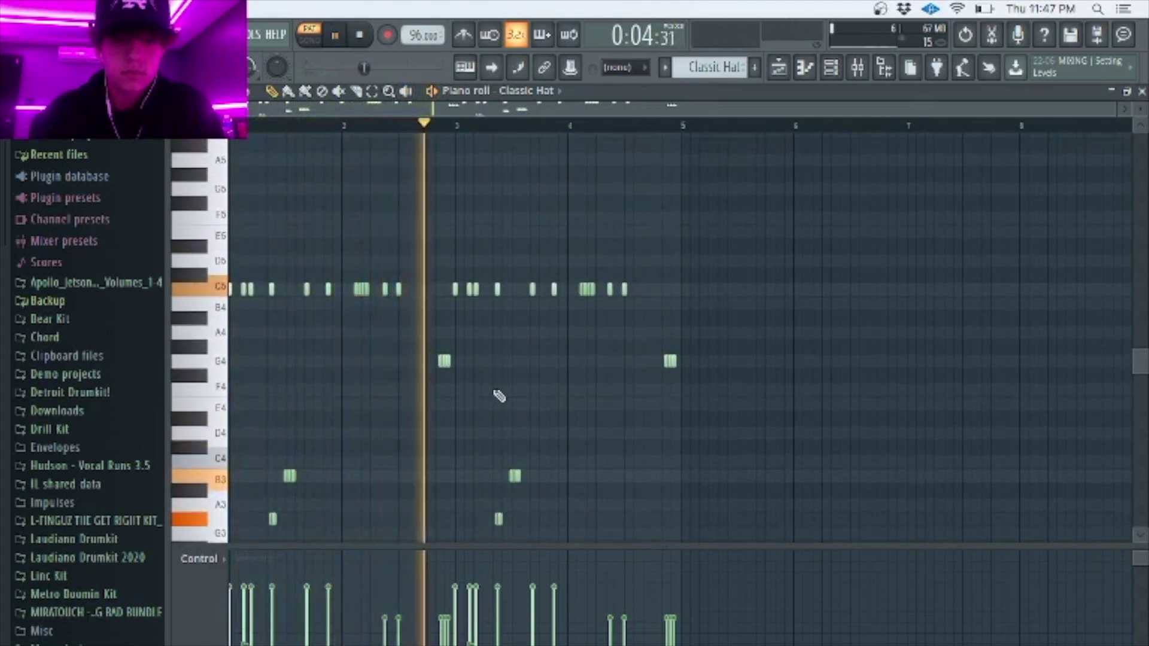
pyautogui.scroll(-6, 497, 393)
pyautogui.scroll(2, 498, 395)
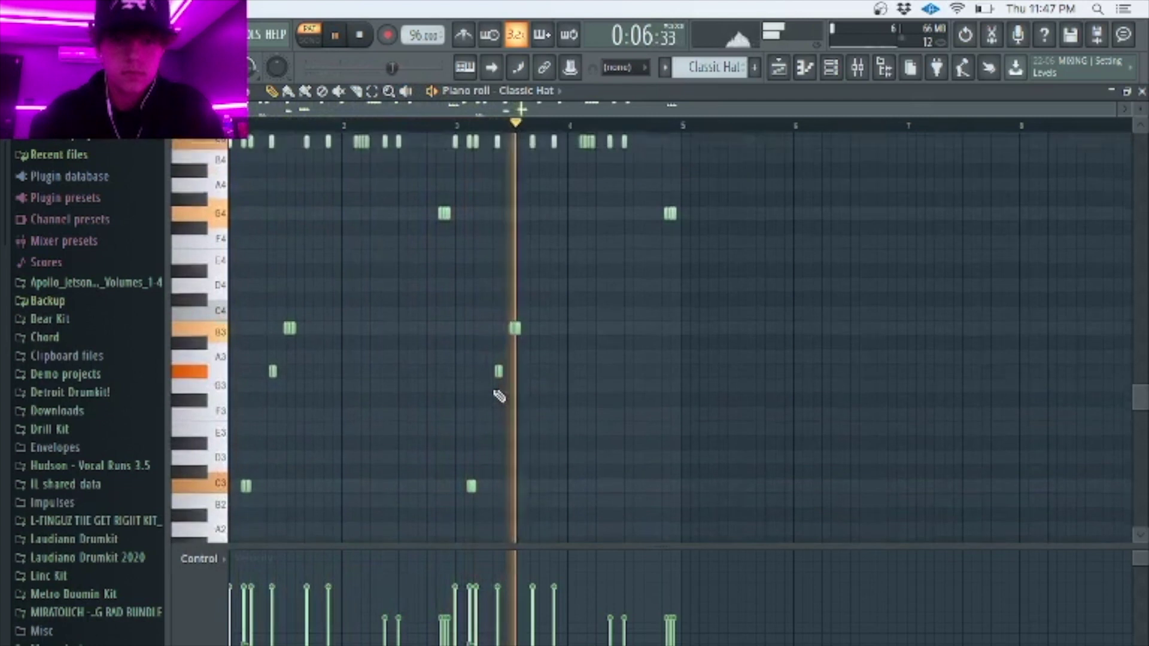
pyautogui.scroll(2, 543, 392)
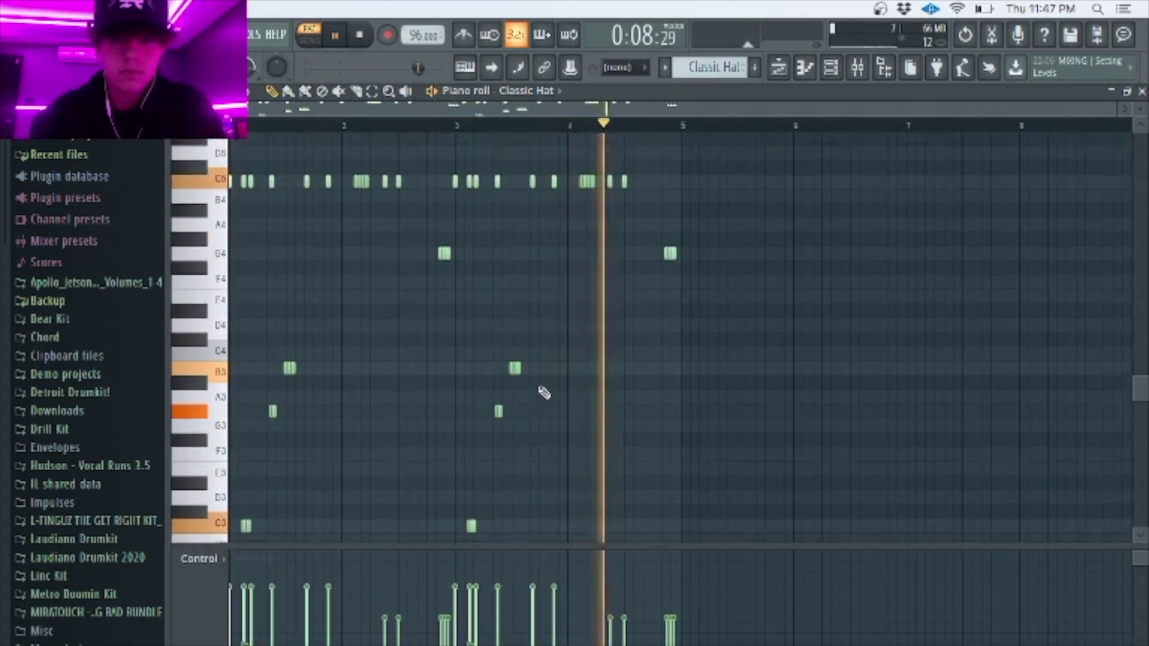
pyautogui.press('space')
pyautogui.scroll(-5, 542, 390)
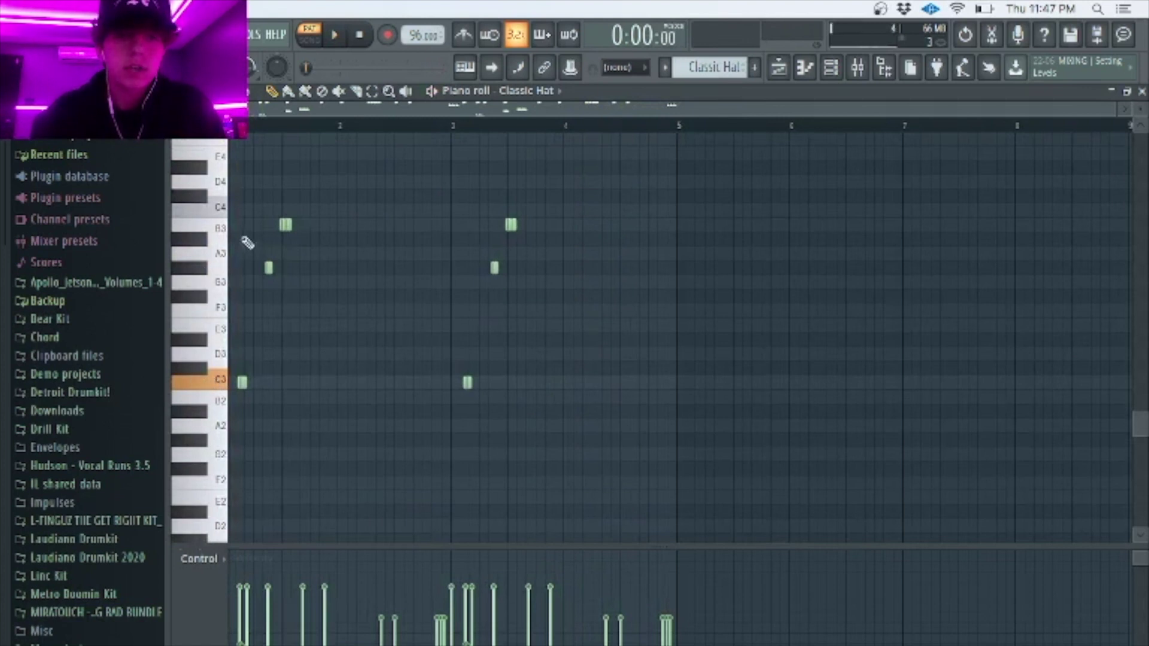
pyautogui.scroll(3, 276, 238)
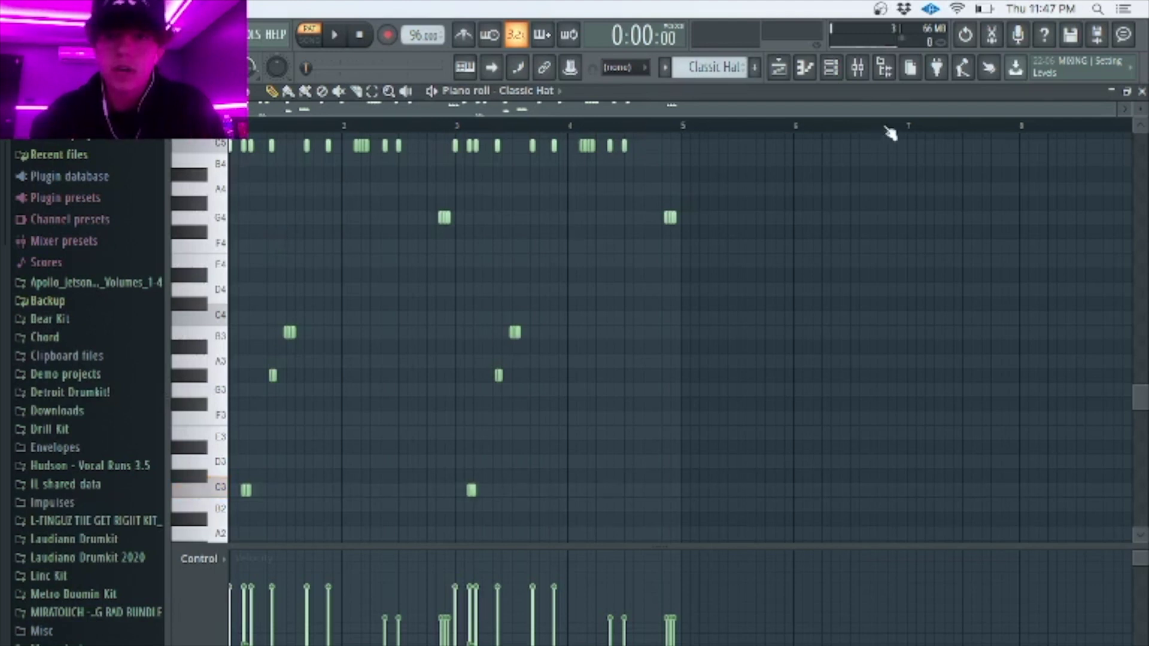
pyautogui.click(1140, 91)
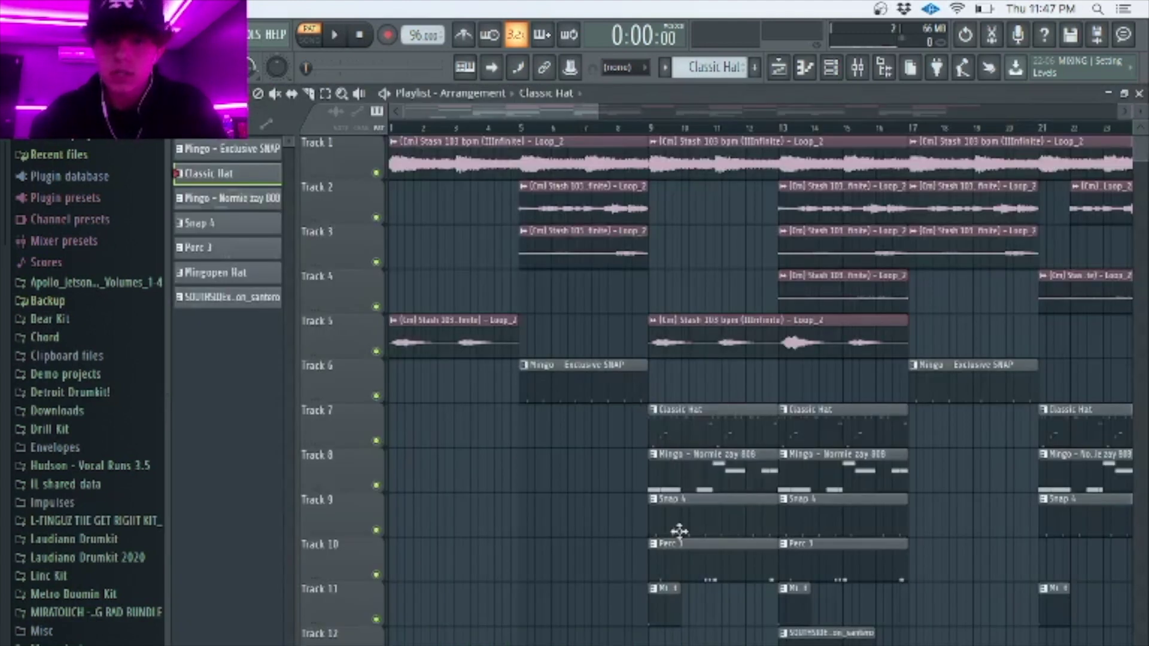
# Set the song position to bar 9, solo track 10, play its Perc 3 pattern in the piano roll, and close it
pyautogui.click(648, 126)
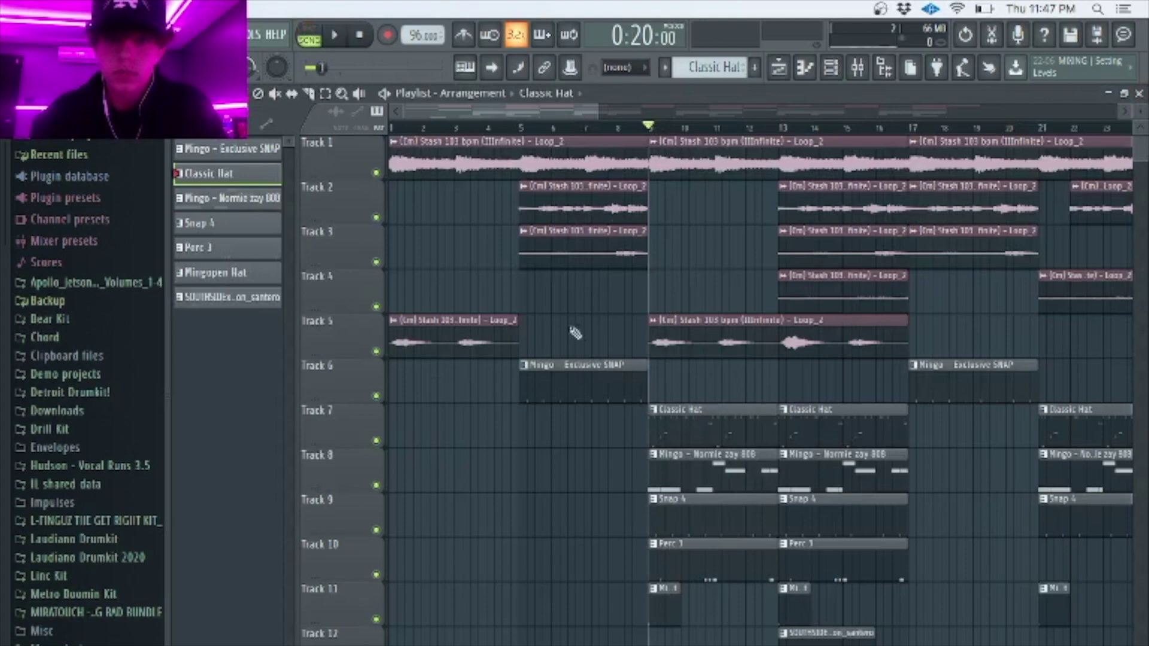
pyautogui.rightClick(377, 575)
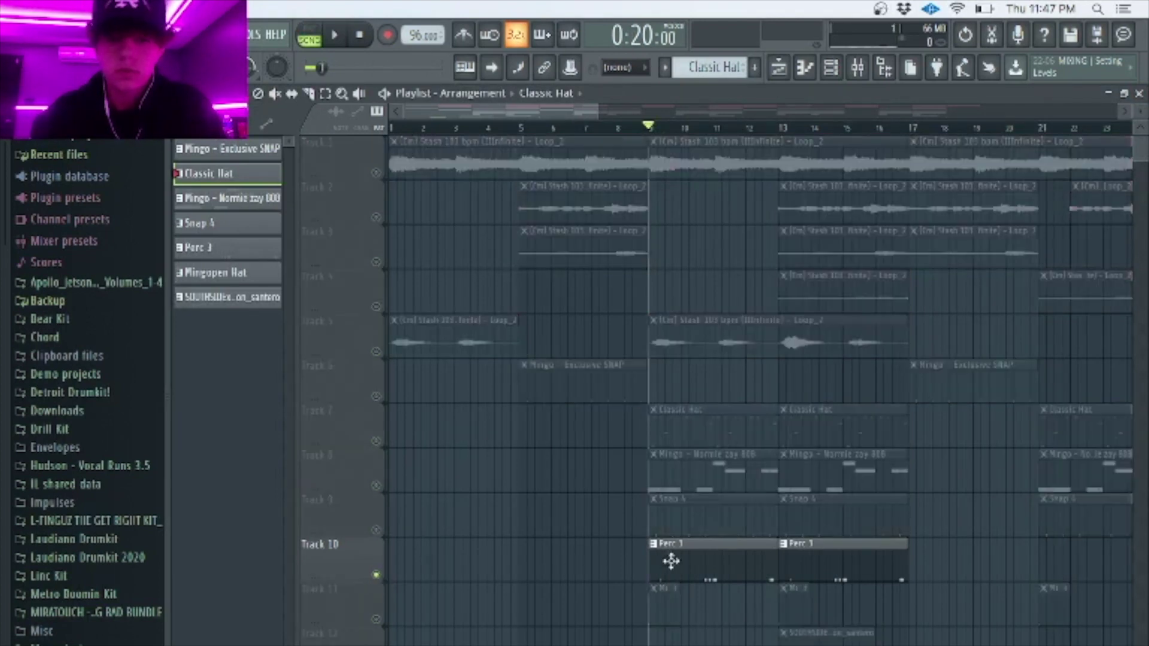
pyautogui.doubleClick(671, 560)
pyautogui.press('space')
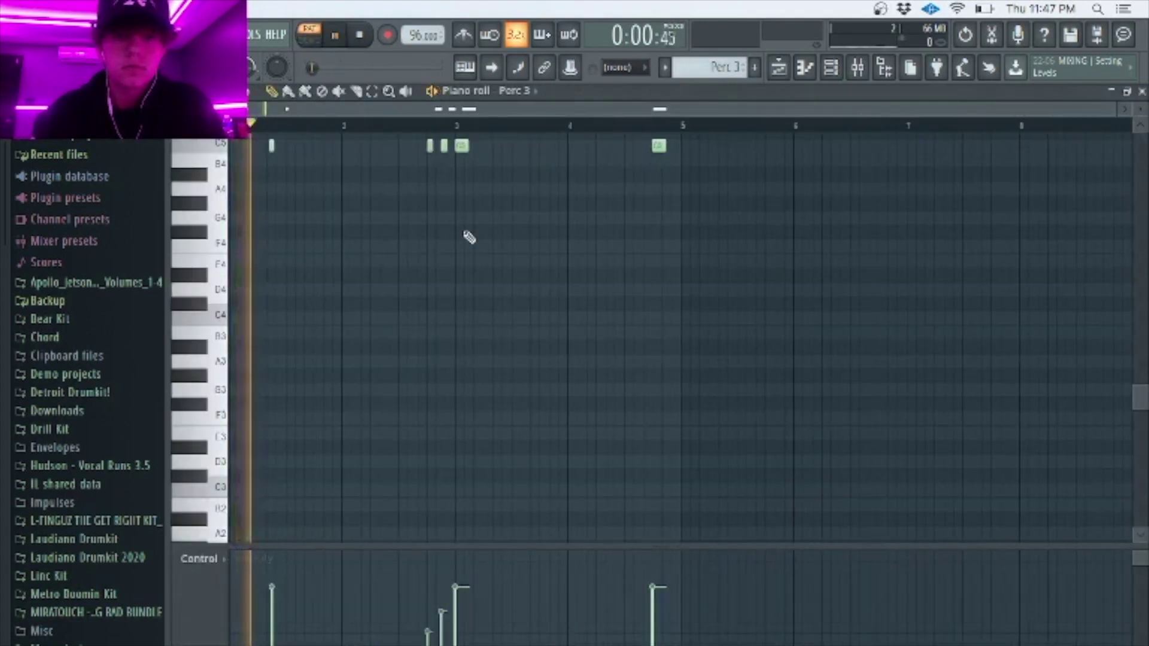
pyautogui.scroll(5, 469, 238)
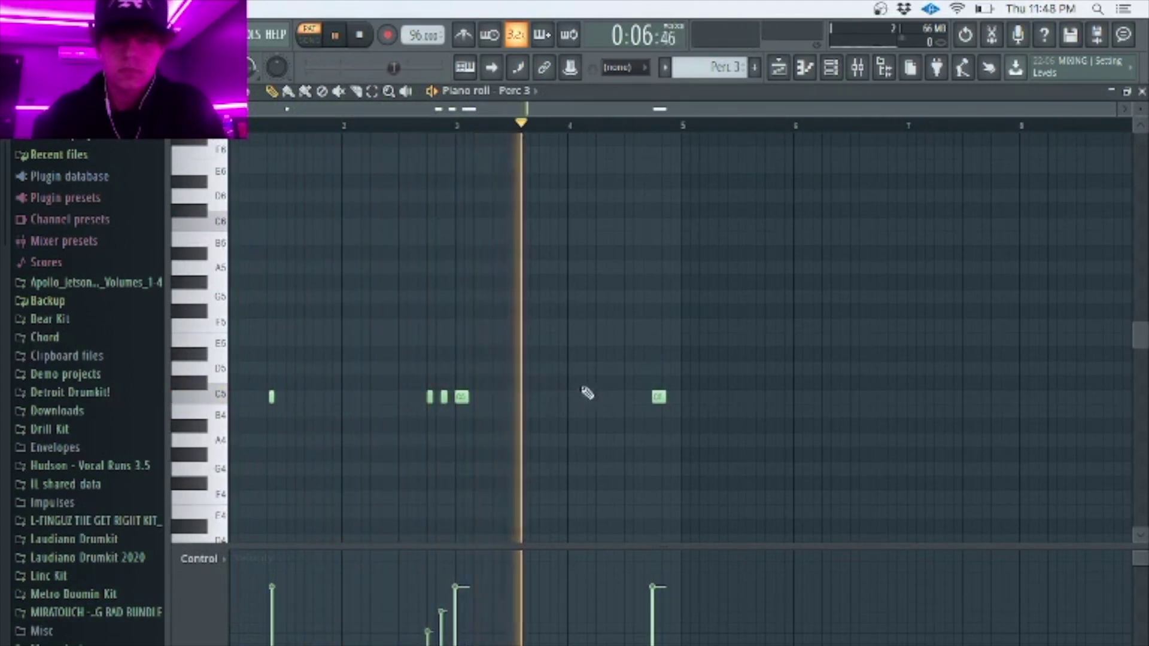
pyautogui.press('space')
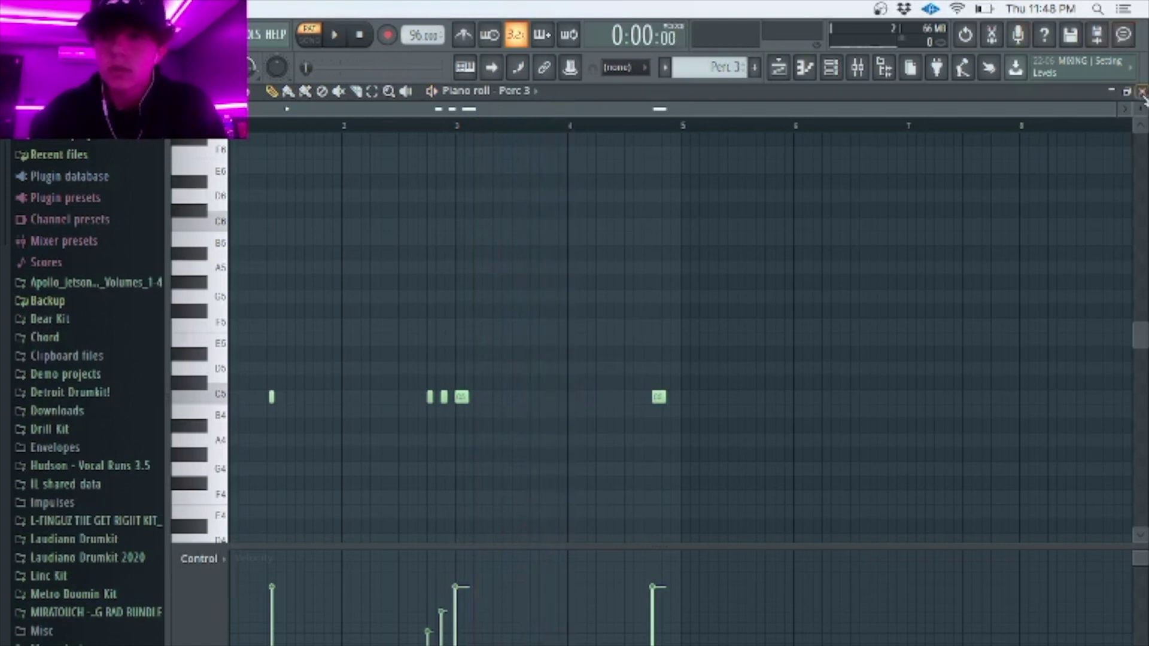
pyautogui.click(1140, 92)
# Reactivate all playlist tracks, set the song position to bar 9, and play the Mingo - Normie zay 808 pattern in the piano roll
pyautogui.scroll(-2, 670, 502)
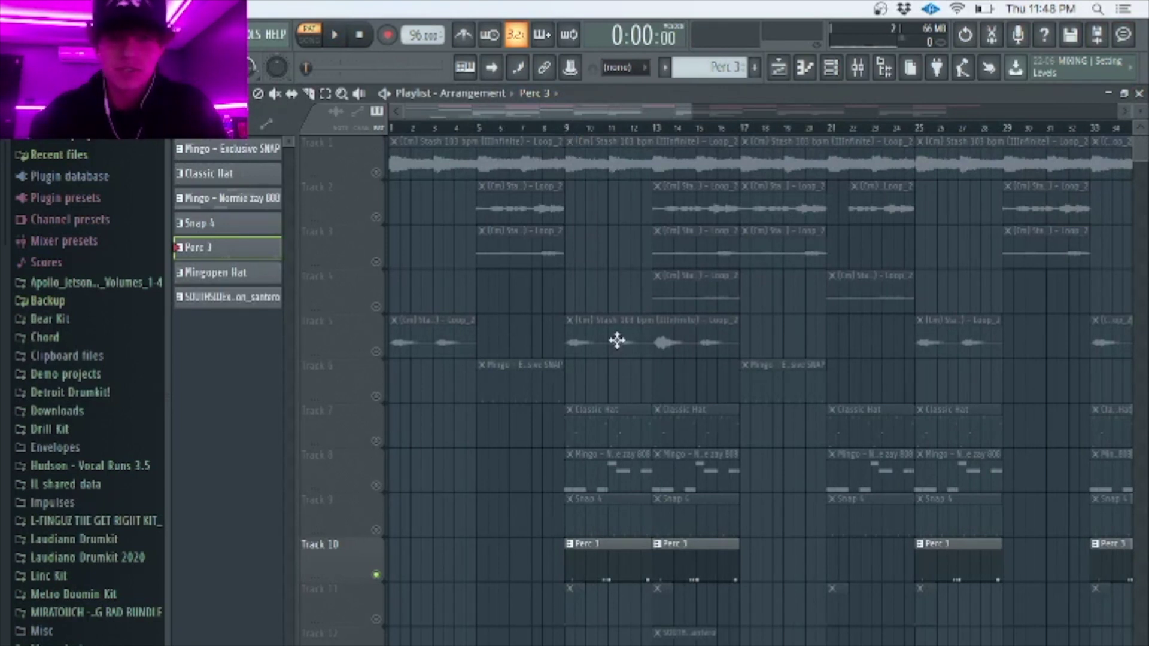
pyautogui.click(554, 127)
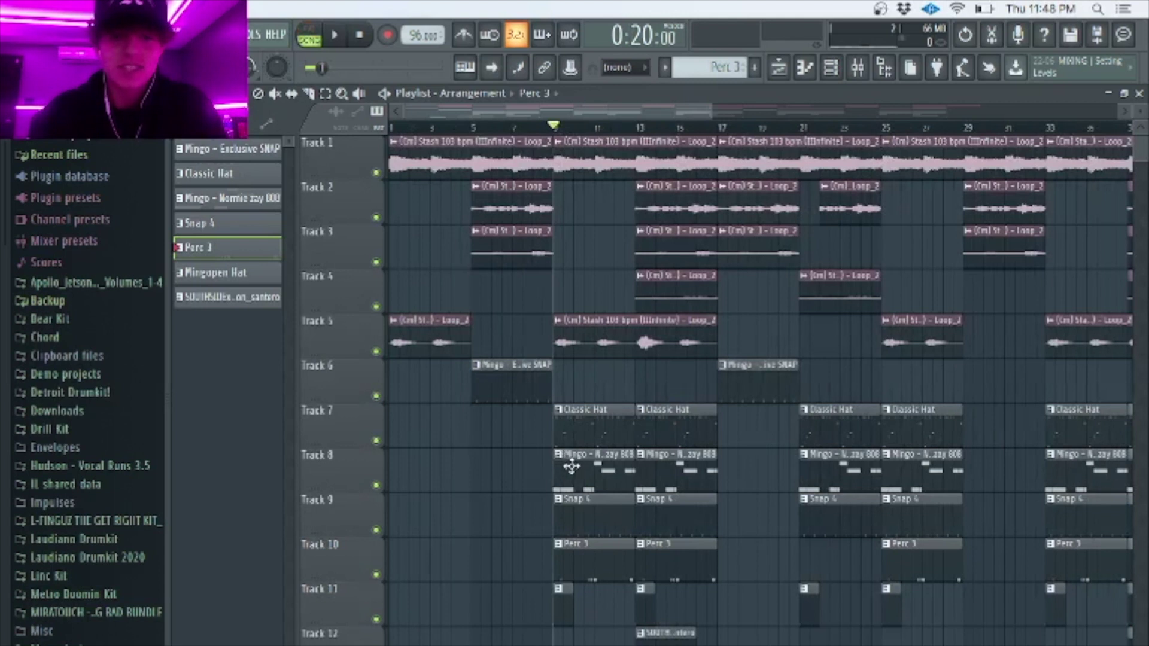
pyautogui.doubleClick(572, 466)
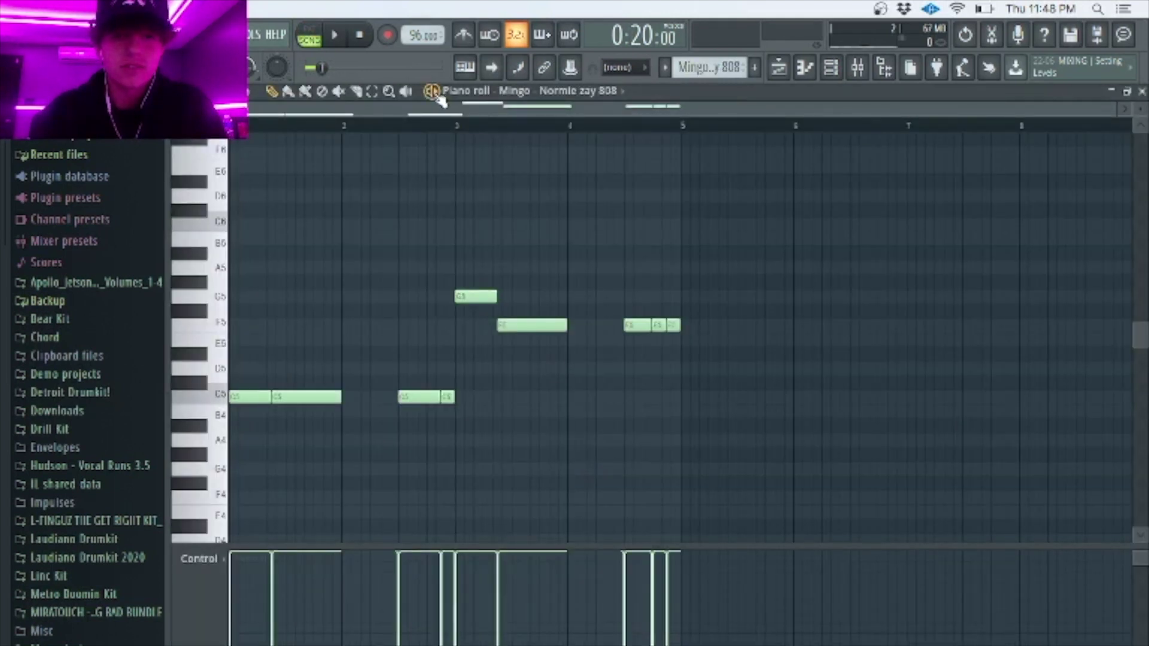
pyautogui.press('space')
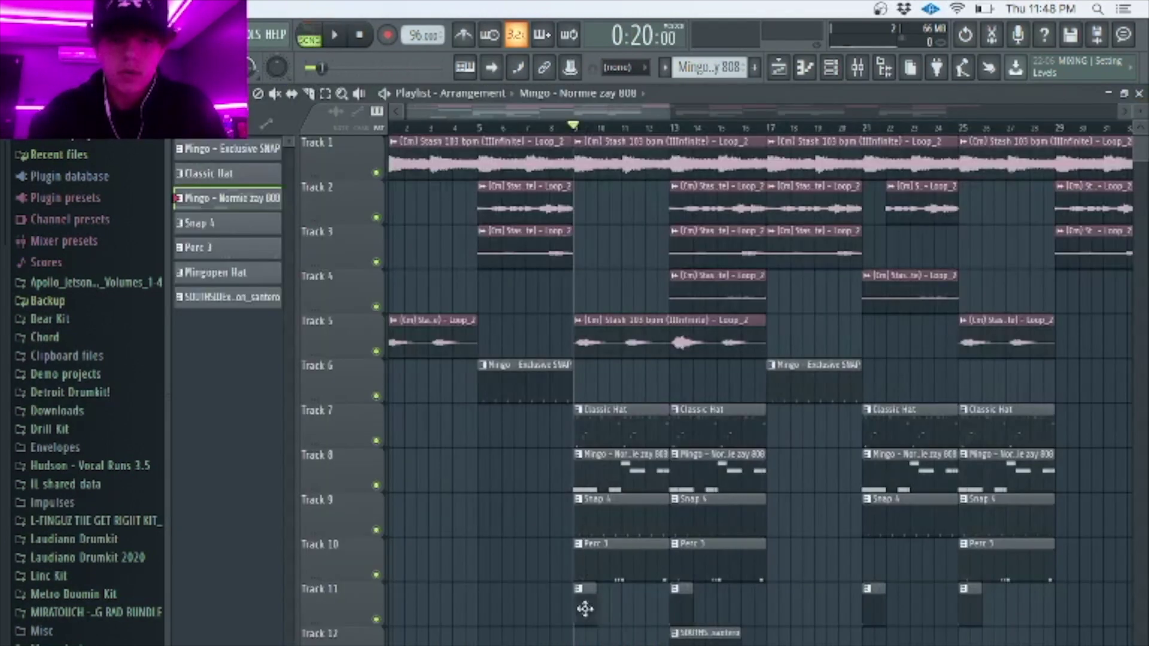
# Play the Mingopen Hat pattern from track 11 in the piano roll and return to the playlist
pyautogui.press('F7')
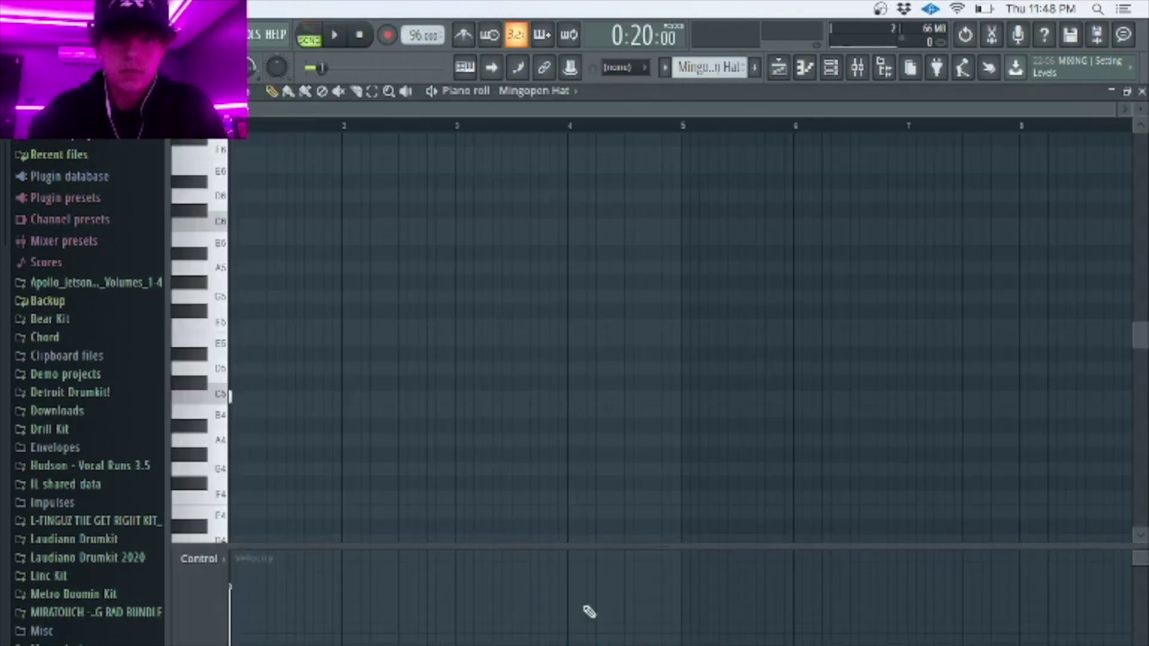
pyautogui.press('l')
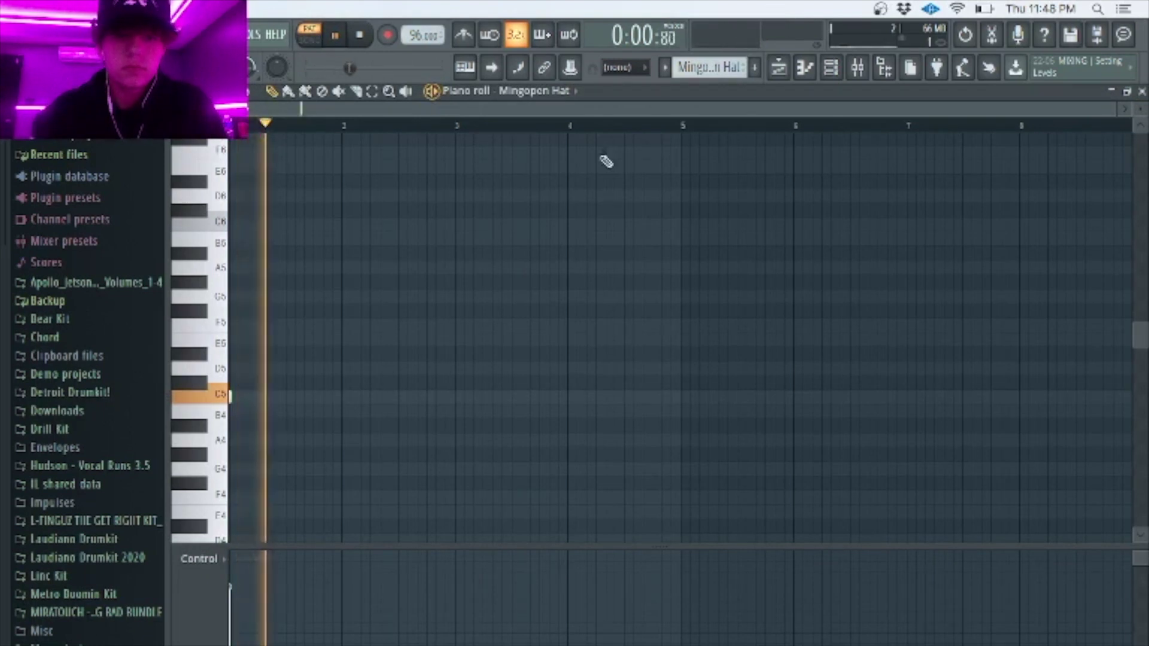
pyautogui.press('space')
pyautogui.press('F5')
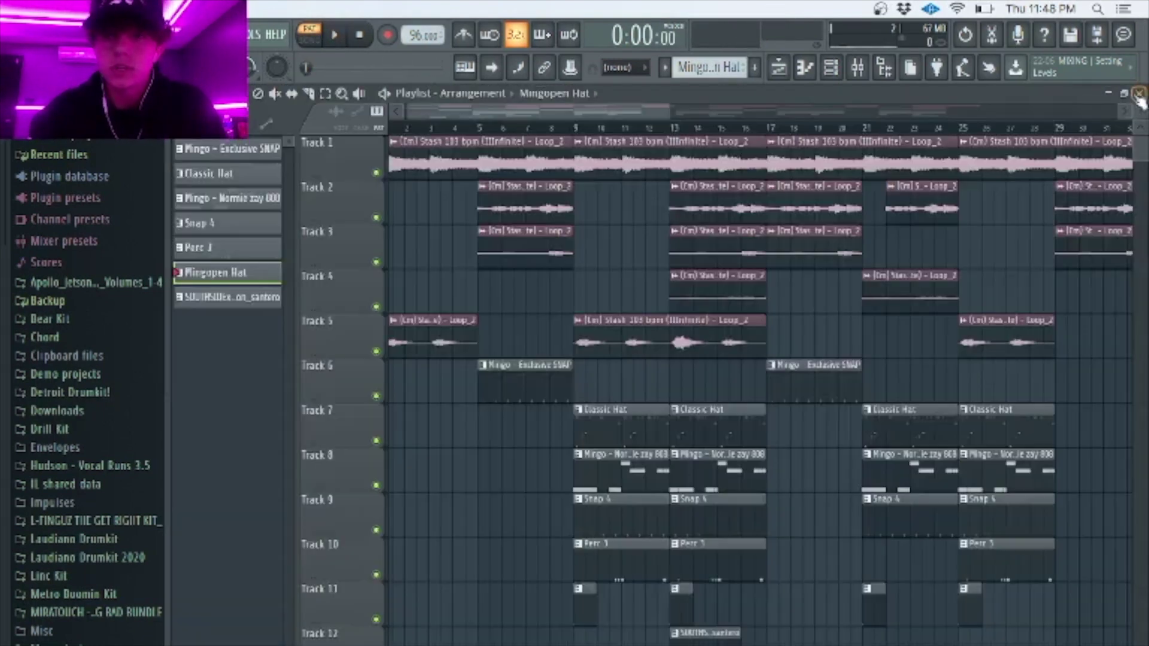
# Play only tracks 11 and 14 from just before bar 9, then reactivate all playlist tracks
pyautogui.scroll(-4, 808, 395)
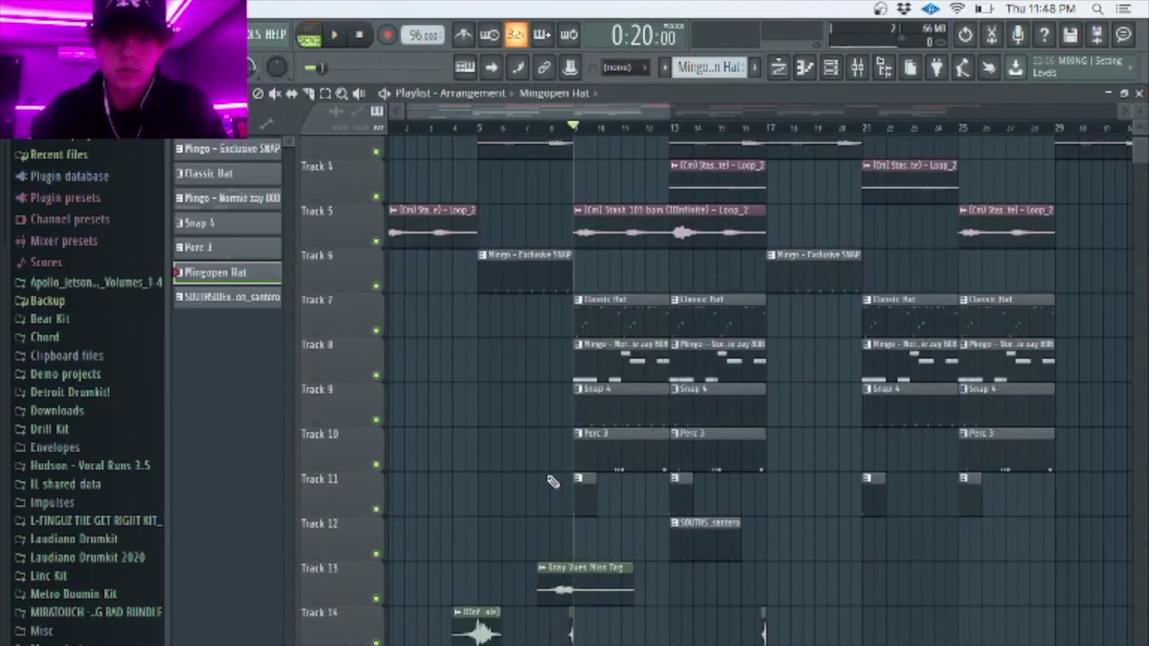
pyautogui.scroll(3, 553, 483)
pyautogui.click(590, 132)
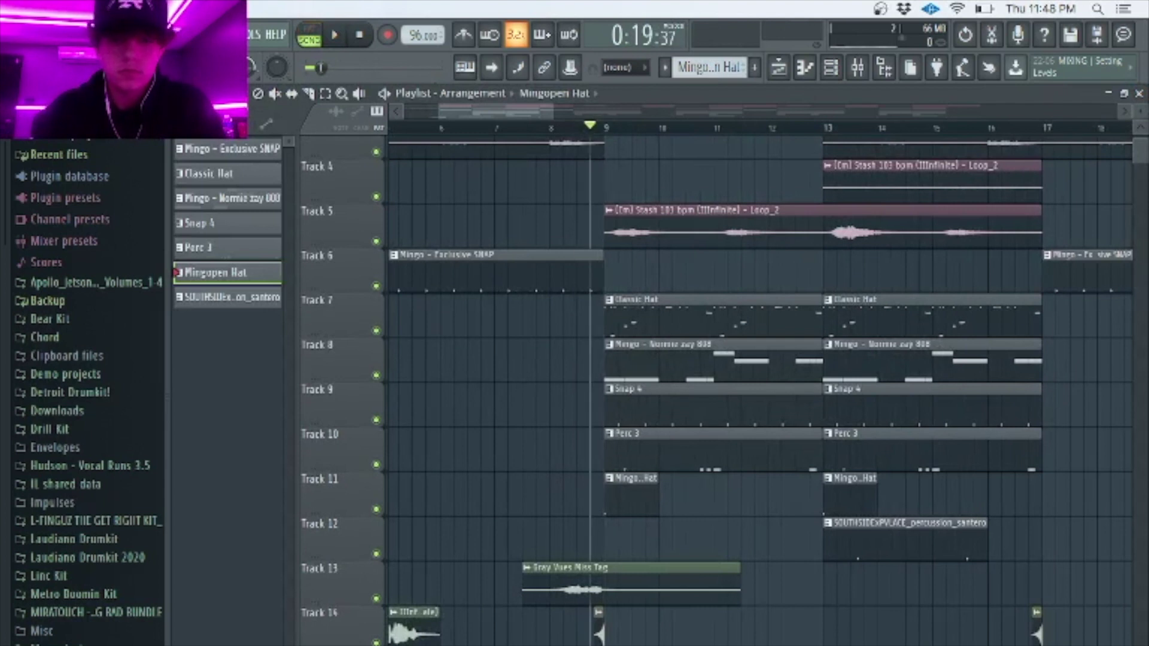
pyautogui.keyDown('ctrl'); pyautogui.click(375, 642); pyautogui.keyUp('ctrl')
pyautogui.click(376, 510)
pyautogui.press('space')
pyautogui.press('space')
pyautogui.keyDown('ctrl'); pyautogui.click(375, 509); pyautogui.keyUp('ctrl')
pyautogui.scroll(-4, 637, 542)
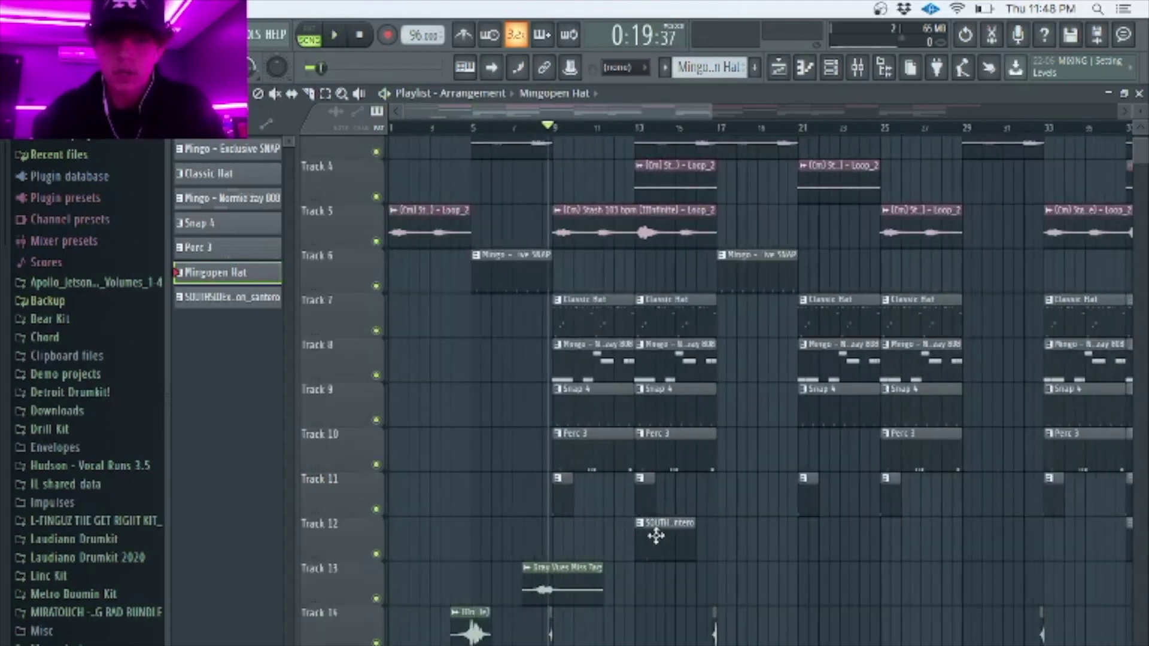
# Play the SOUTHSIDExPVLACE_percussion_santero pattern from track 12 in the piano roll, including its second hit, and close it
pyautogui.doubleClick(656, 536)
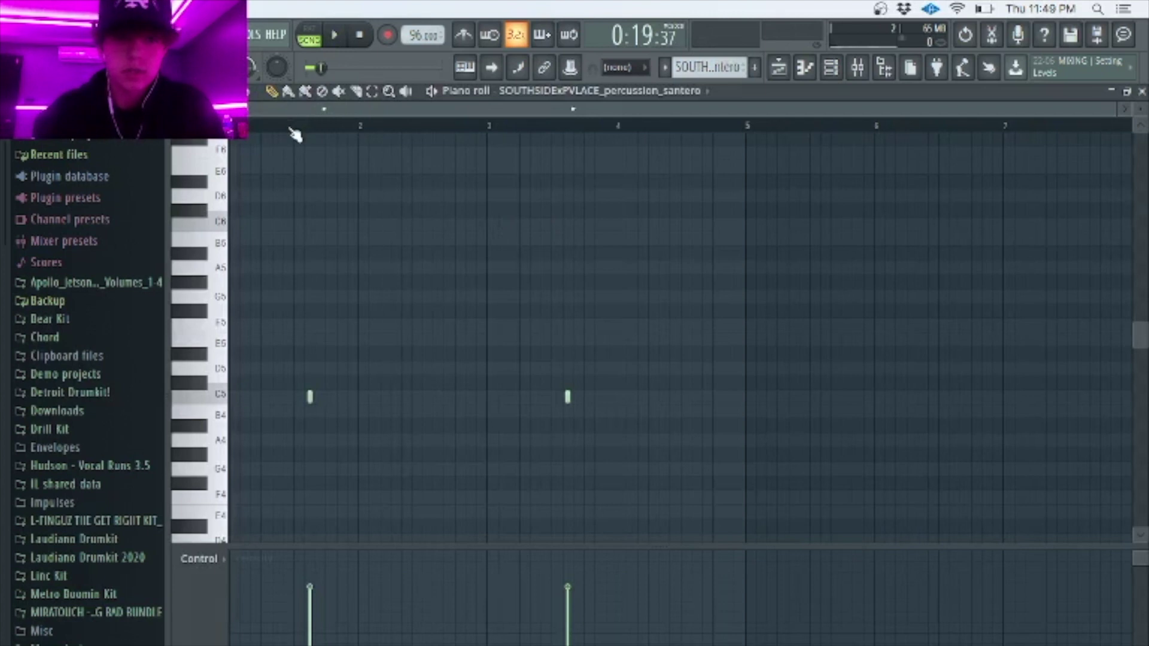
pyautogui.press('space')
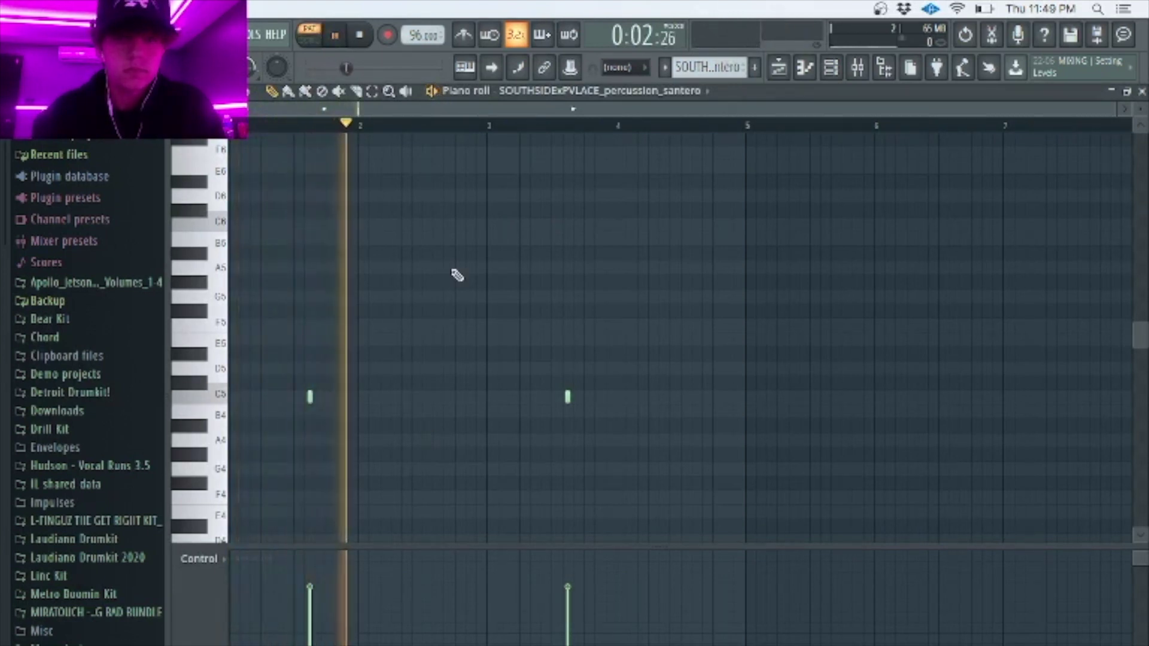
pyautogui.click(558, 127)
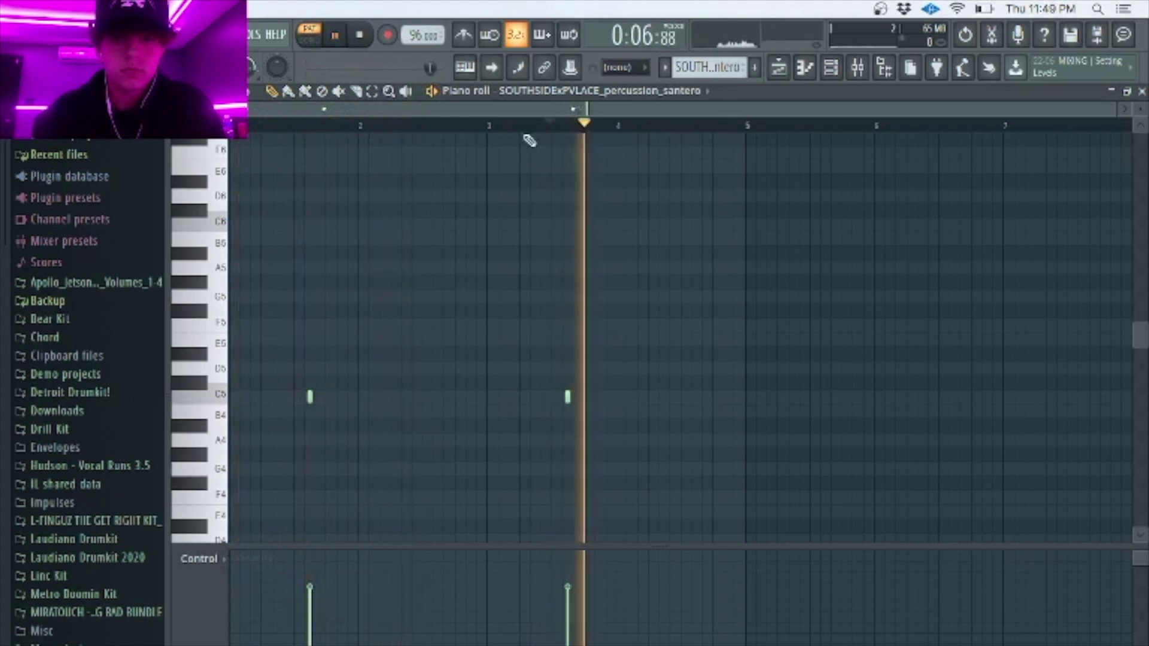
pyautogui.press('space')
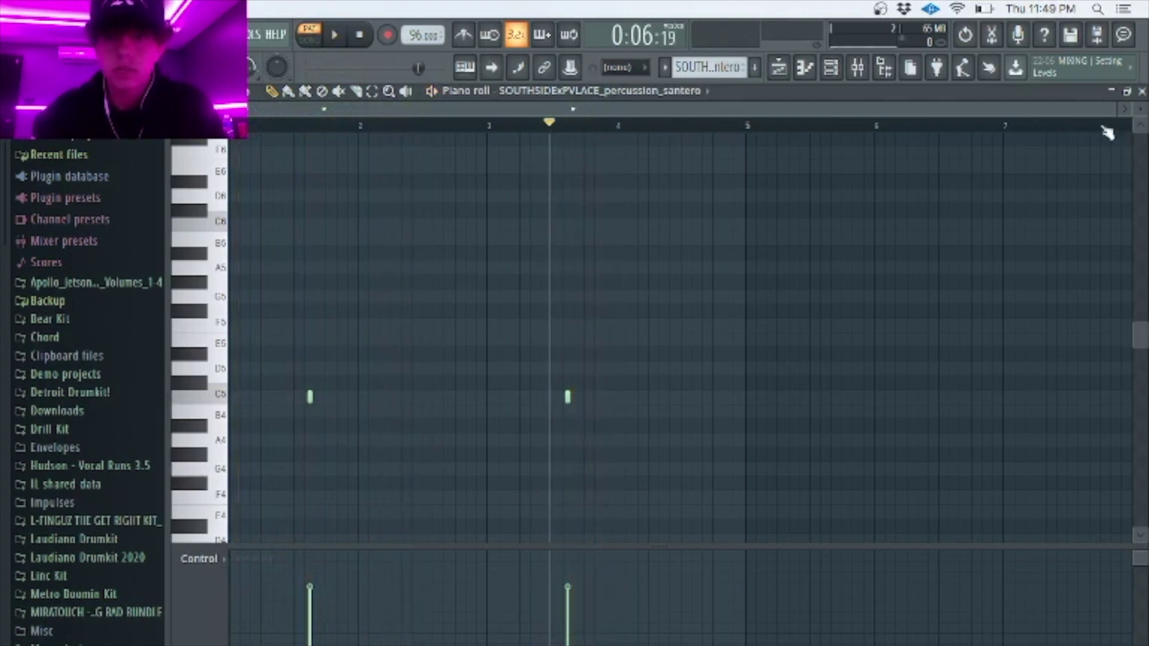
pyautogui.click(1142, 91)
# Play the full arrangement in song mode from bar 4, stop it, and look over all the tracks
pyautogui.scroll(4, 703, 306)
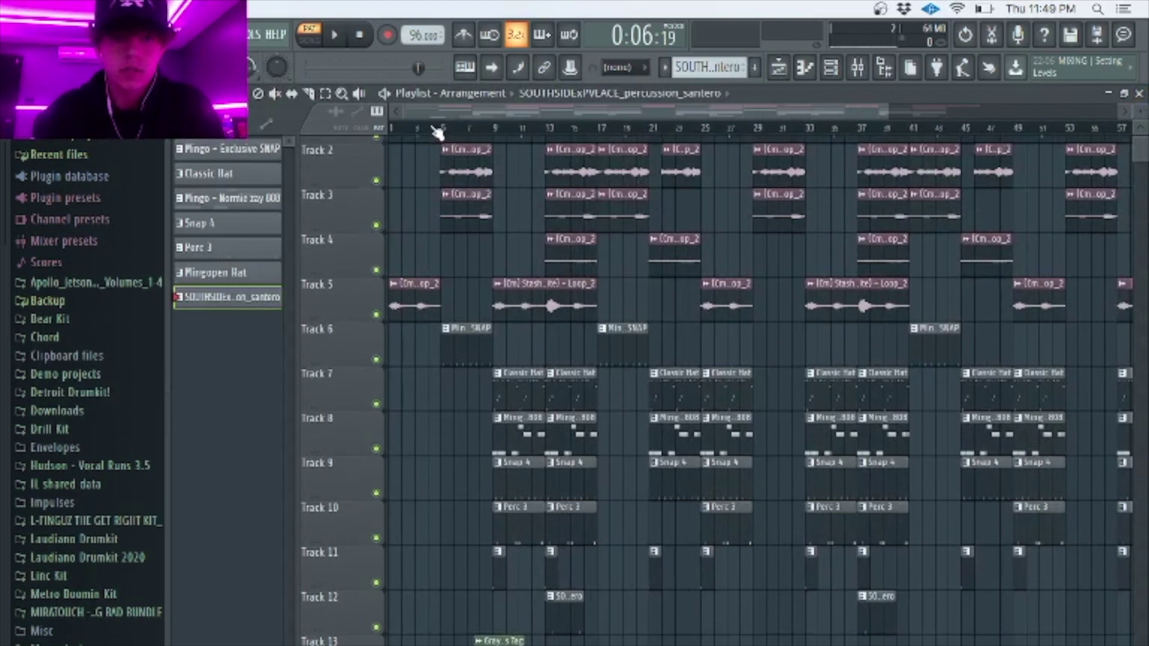
pyautogui.press('space')
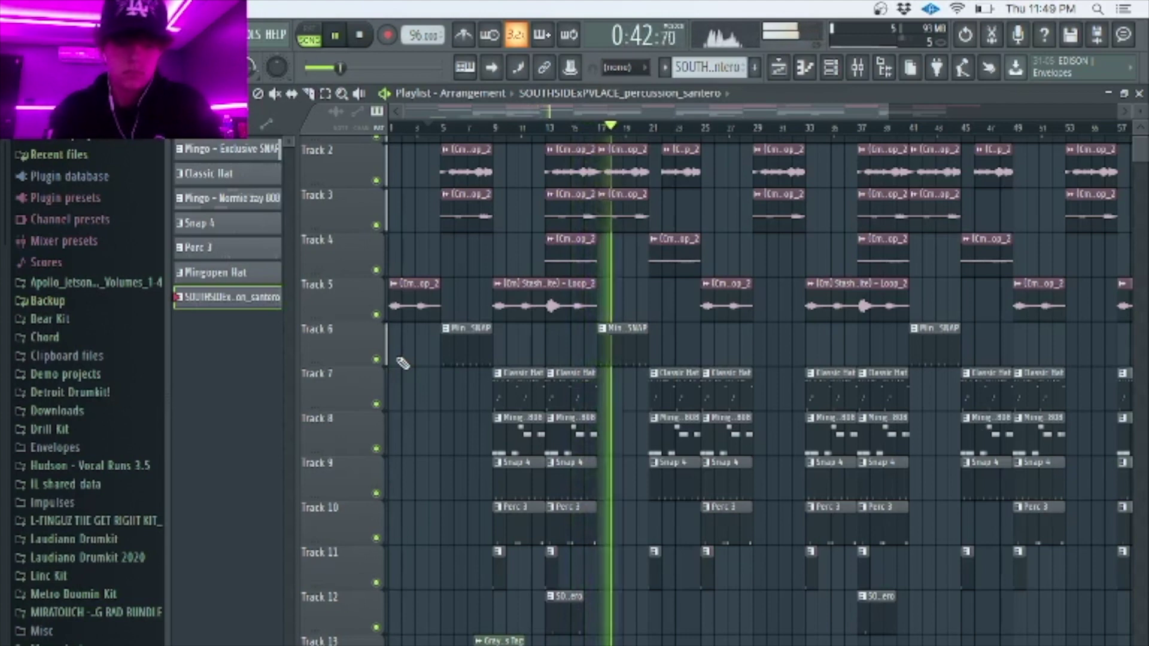
pyautogui.press('space')
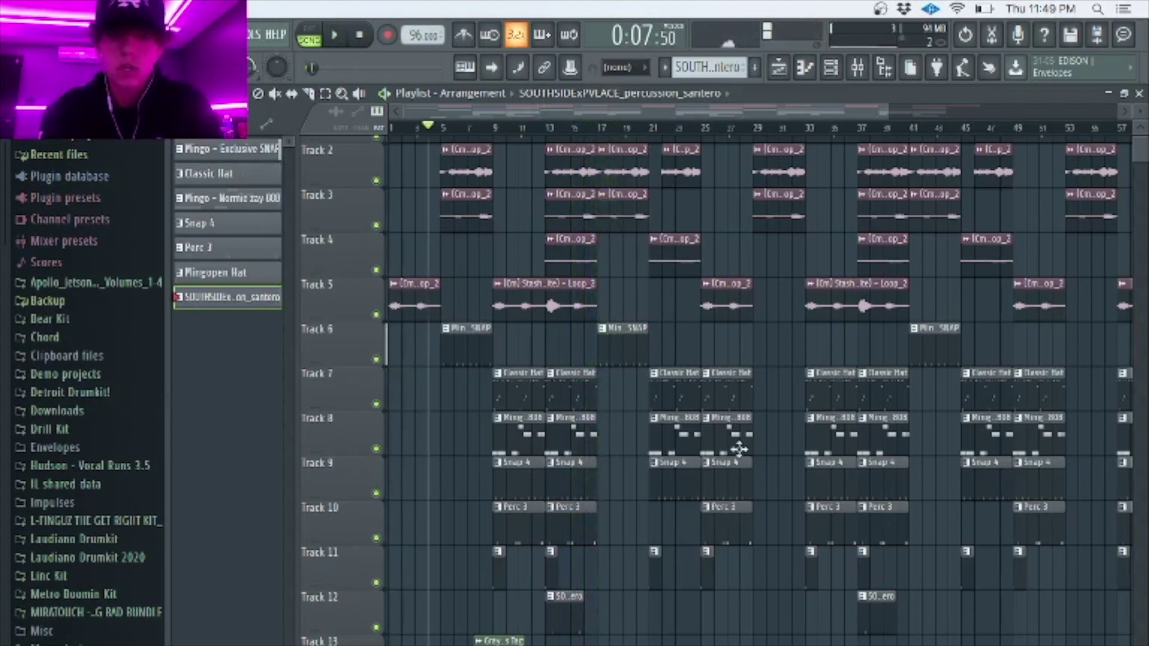
pyautogui.scroll(-2, 739, 449)
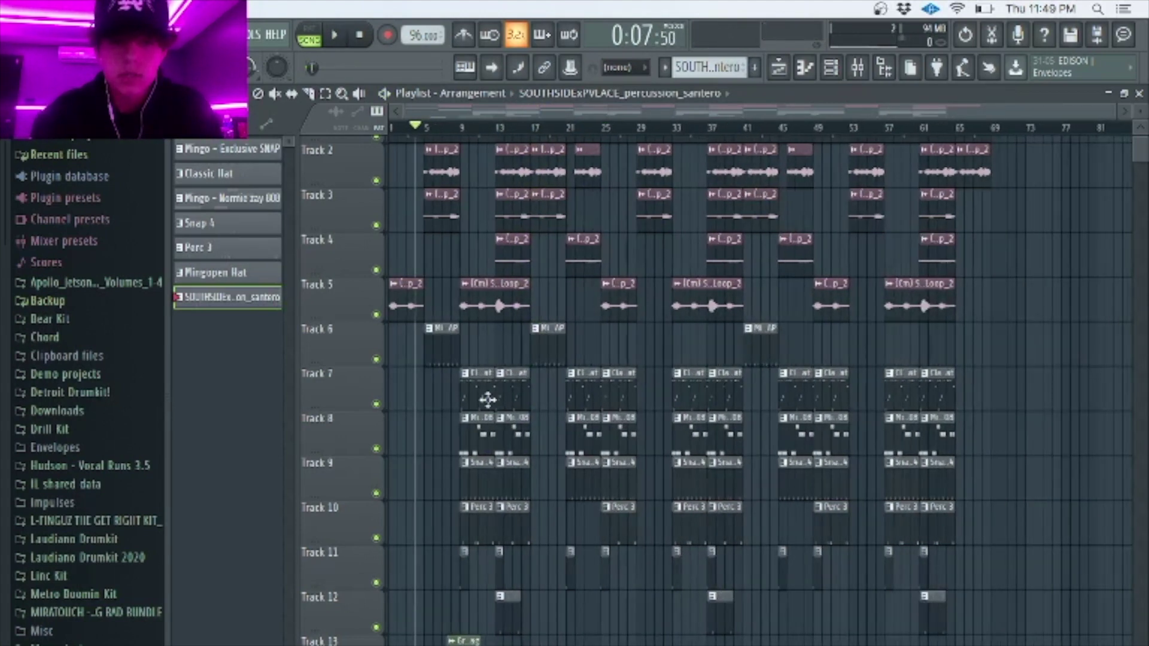
pyautogui.scroll(1, 488, 399)
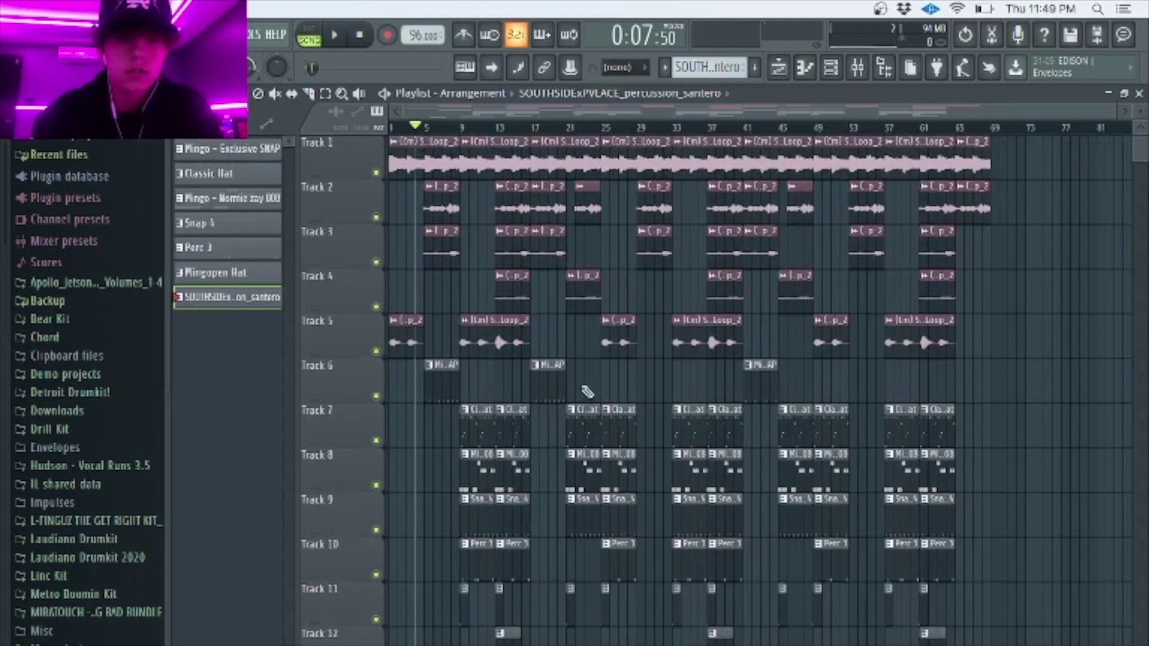